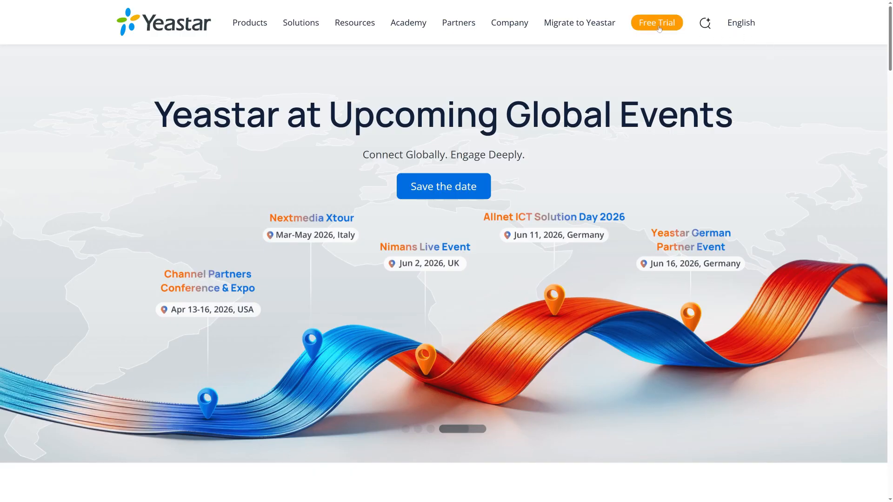
# - Request the self-hosted 30-day trial license by submitting the trial form for the Ultimate Plan
pyautogui.click(659, 27)
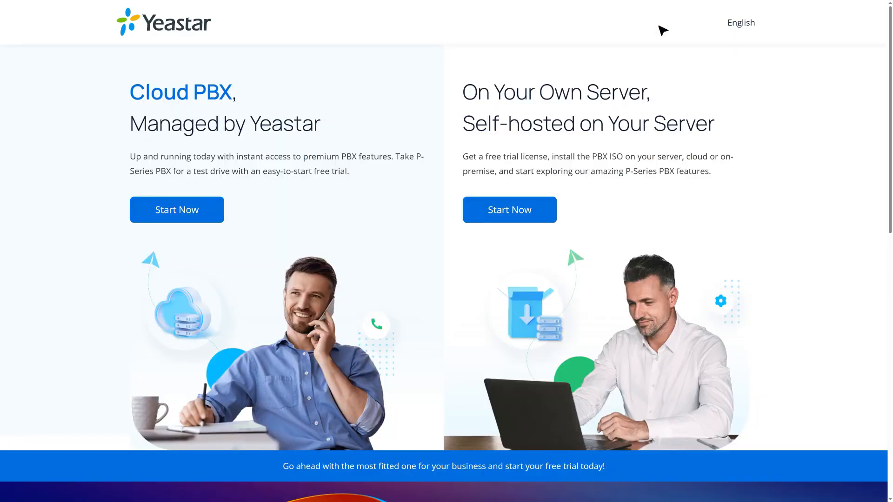
pyautogui.click(511, 213)
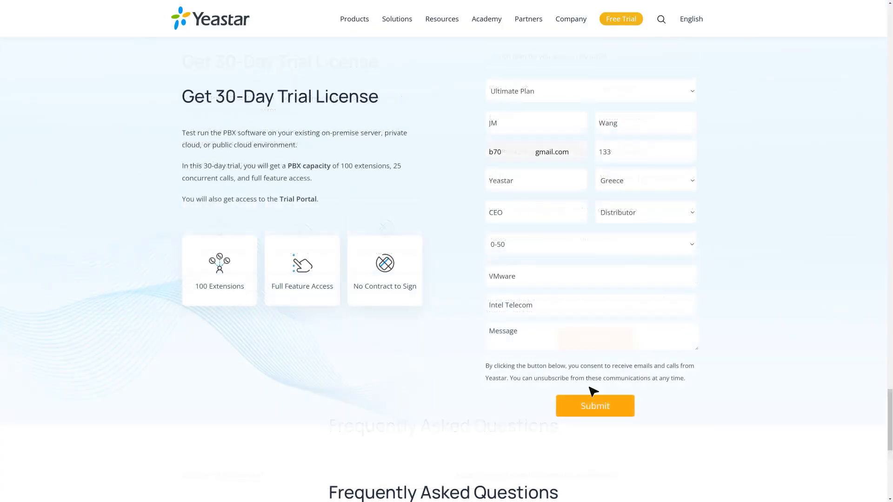
pyautogui.click(594, 406)
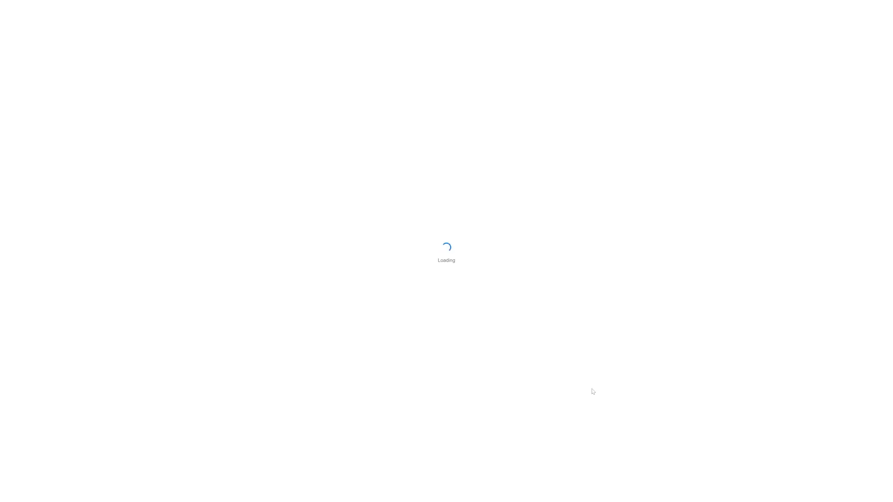
# - Enter the account password and log in to the Yeastar Partner Portal
pyautogui.write('******')
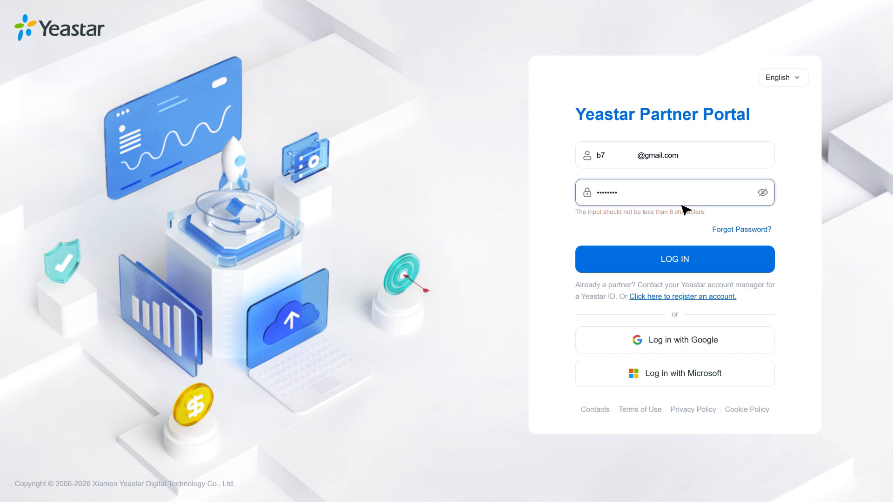
pyautogui.write('*')
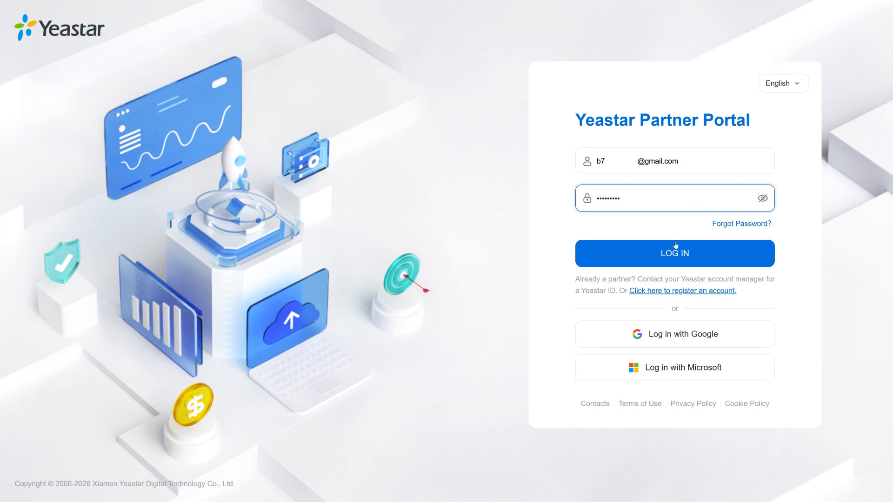
pyautogui.click(678, 254)
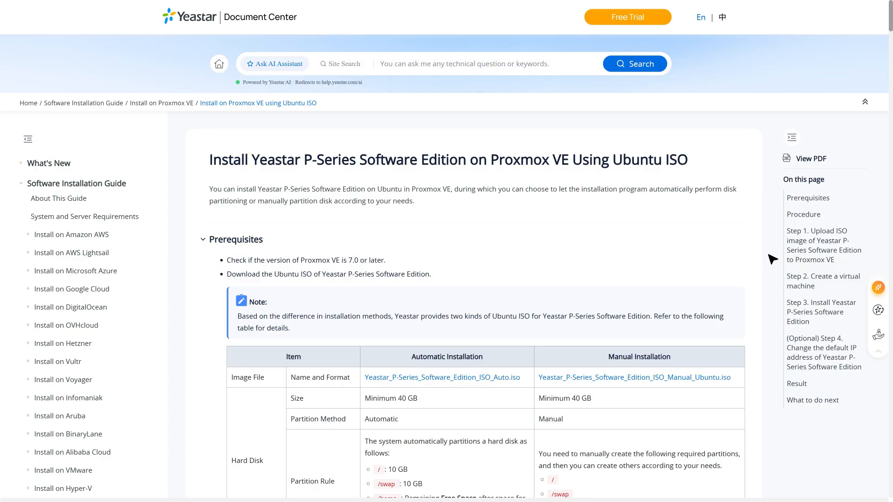
# - Switch to Proxmox VE and log in as root with the account password, using Linux PAM standard authentication
pyautogui.scroll(-5, 773, 258)
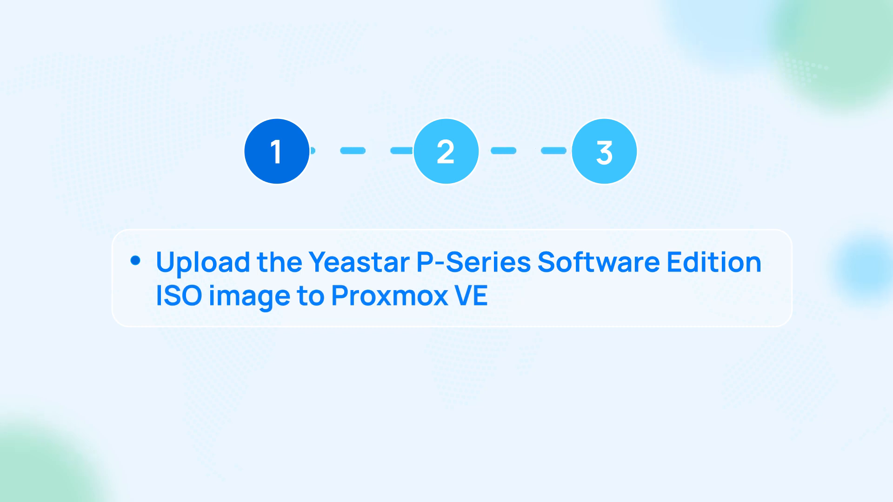
pyautogui.write('••••••')
pyautogui.write('•')
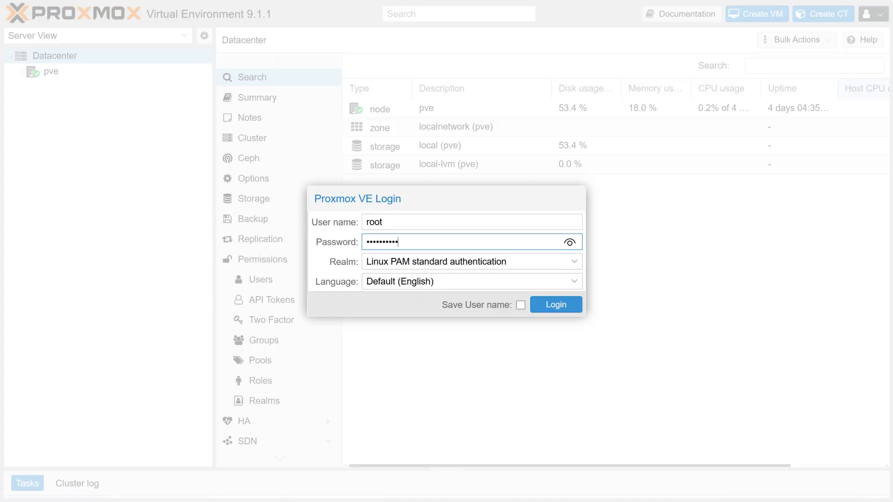
pyautogui.click(553, 307)
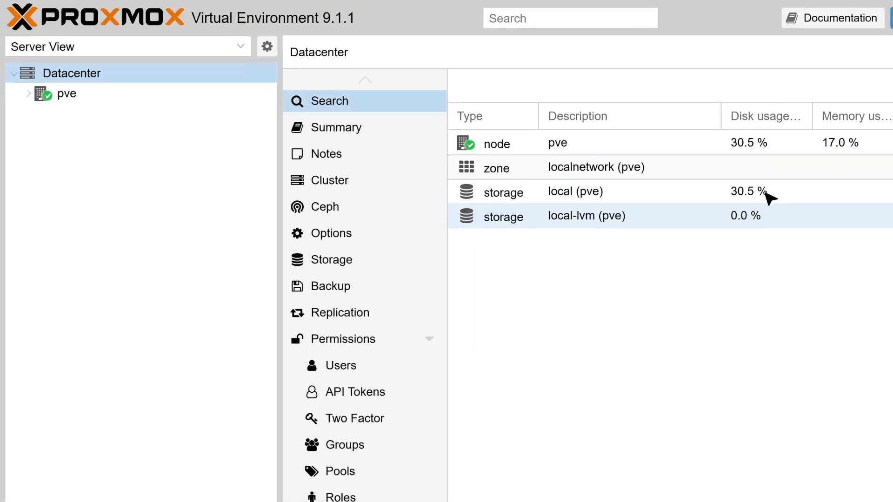
# - Expand the pve node and open the ISO images of its local storage
pyautogui.click(28, 94)
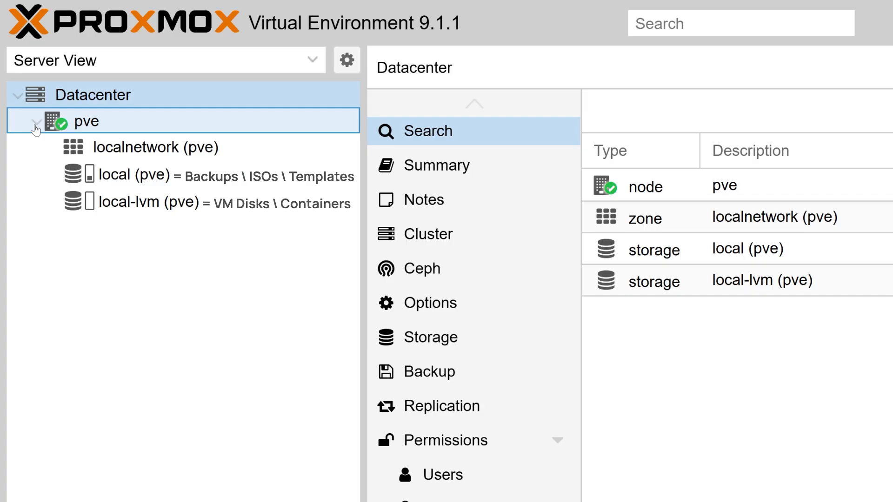
pyautogui.click(116, 176)
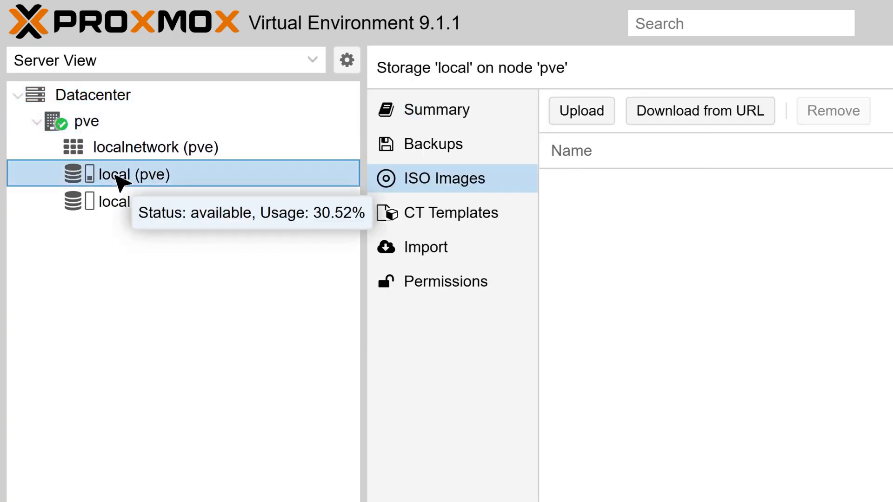
pyautogui.click(450, 186)
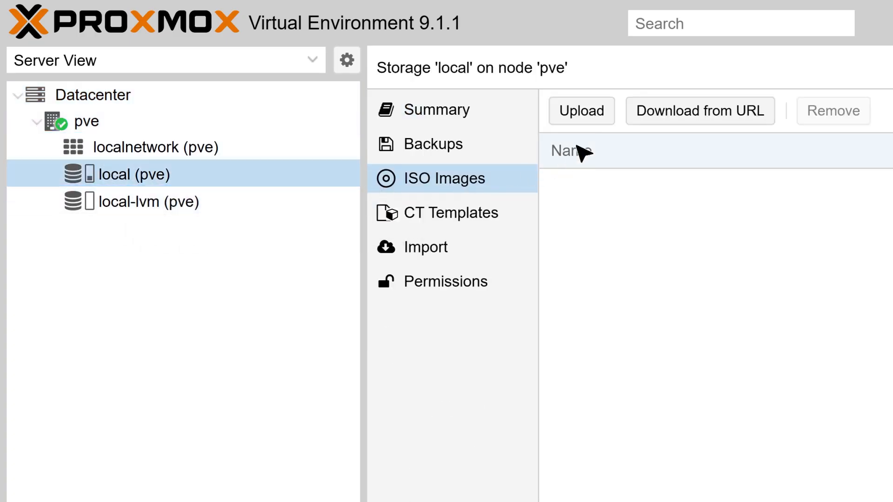
# - Upload the Yeastar-P_SOFTWARE auto-install ubuntu24 ISO to the local storage and select it in the list
pyautogui.click(587, 116)
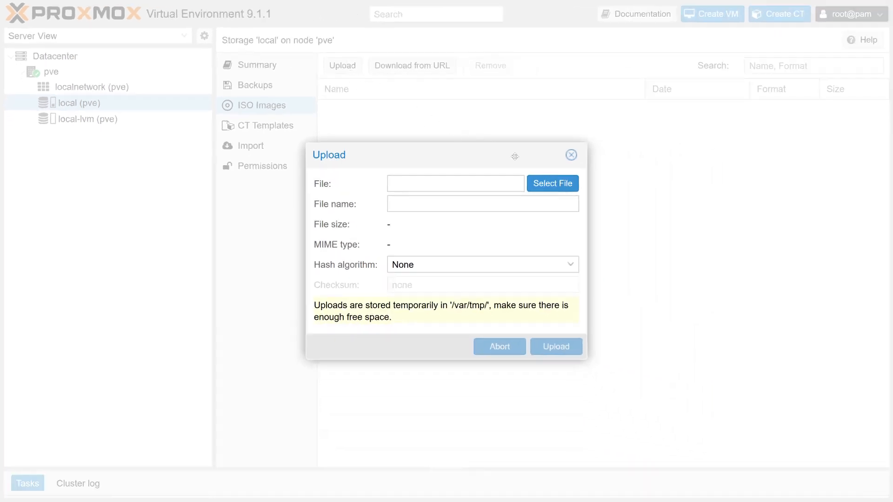
pyautogui.click(554, 188)
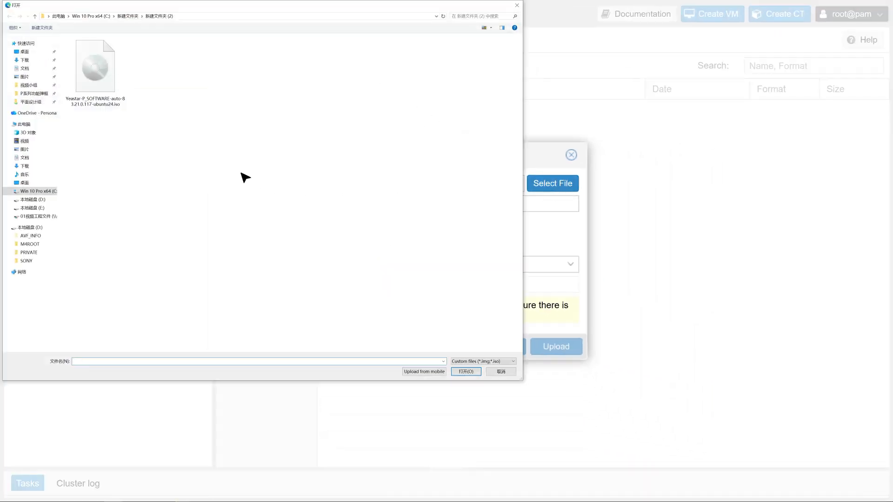
pyautogui.doubleClick(100, 87)
pyautogui.click(549, 344)
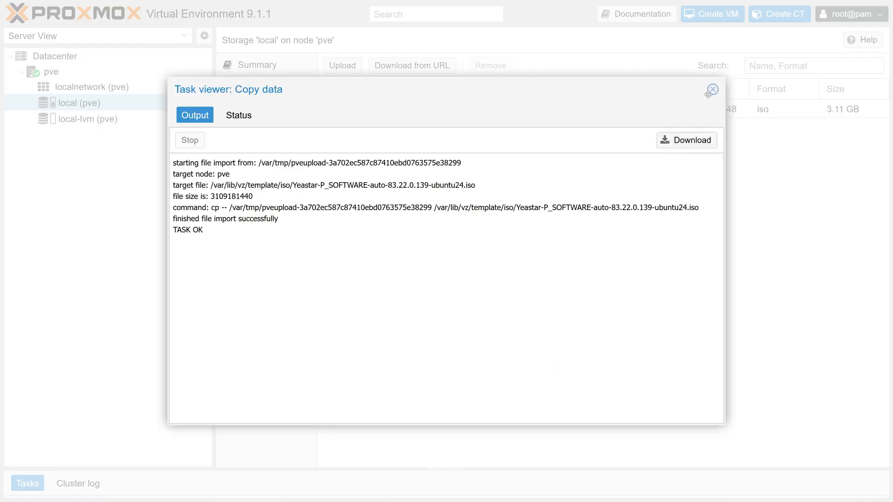
pyautogui.click(712, 89)
pyautogui.click(625, 115)
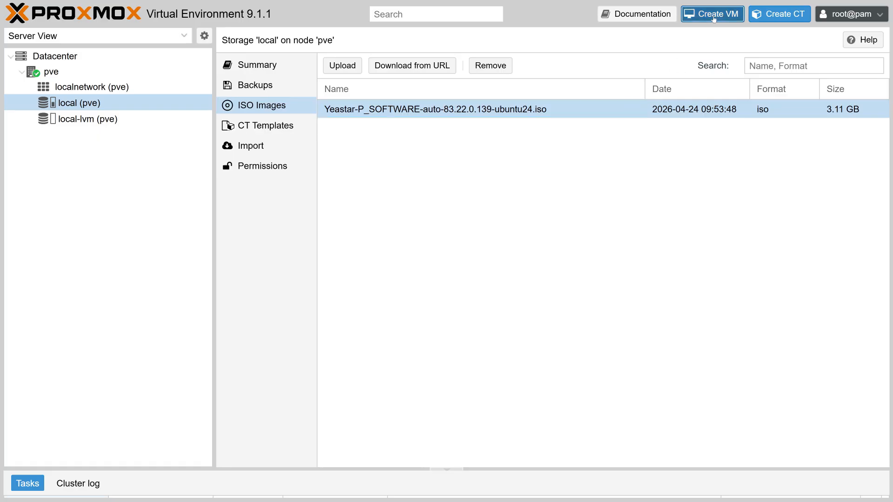
# - Start creating a virtual machine on node pve and name it Yeastar-PSE
pyautogui.click(714, 19)
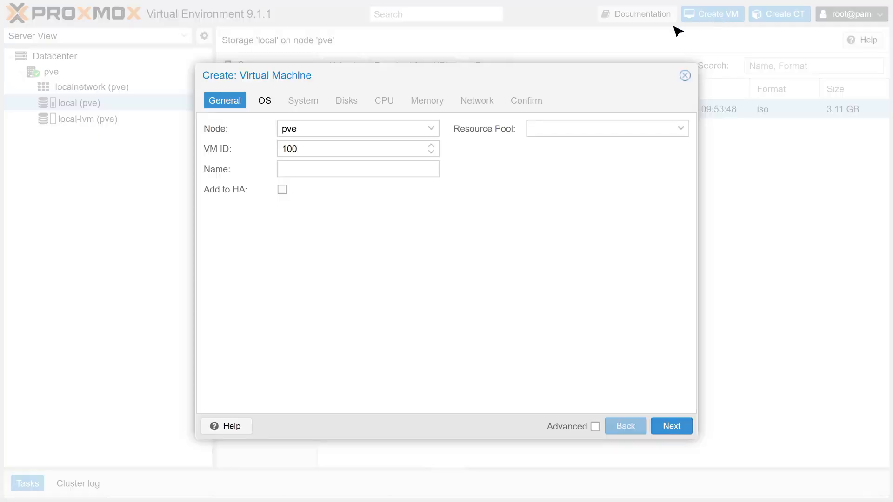
pyautogui.click(381, 170)
pyautogui.write('Yeastar-PSE')
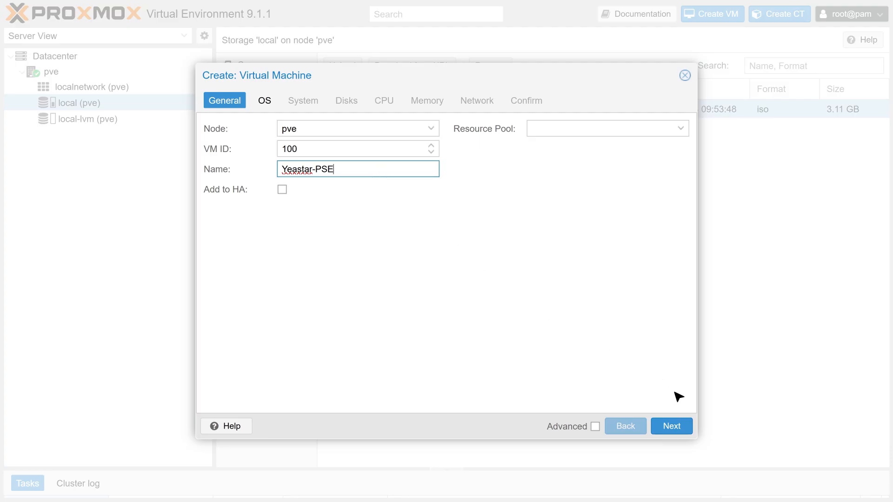
pyautogui.click(674, 427)
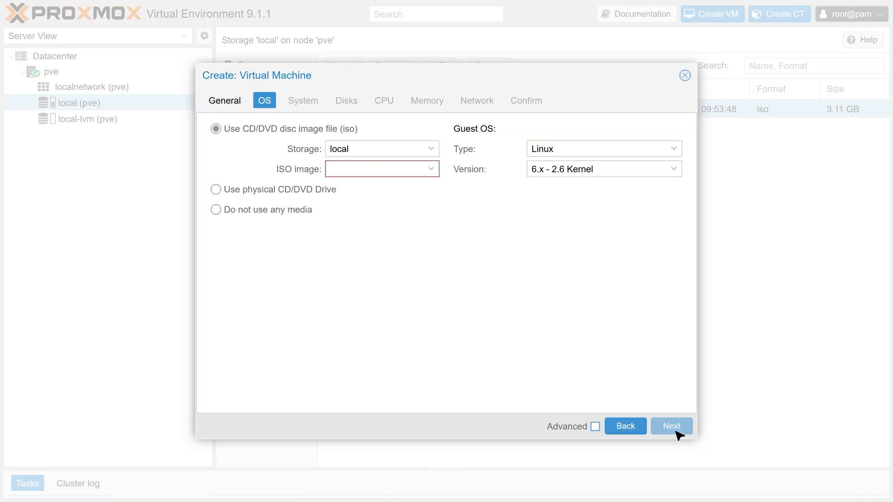
# - Use the uploaded Yeastar ISO from local storage as the installation media and accept the default system settings
pyautogui.click(215, 129)
pyautogui.click(412, 169)
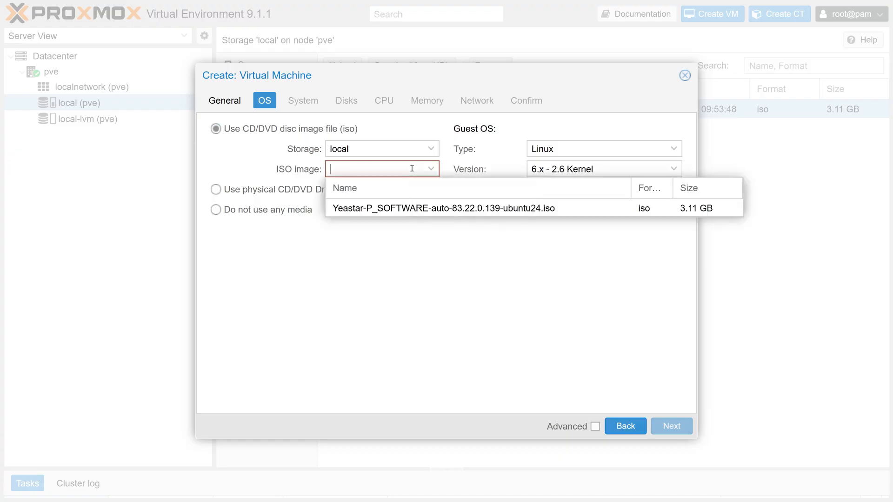
pyautogui.click(427, 208)
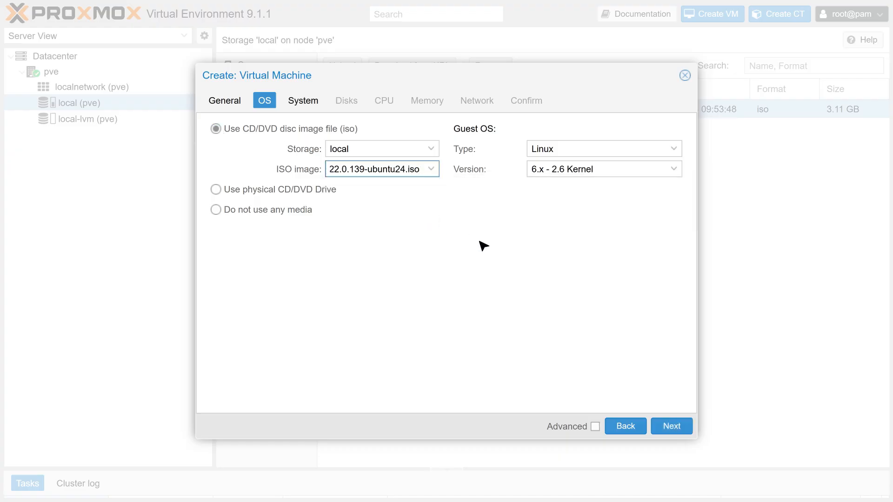
pyautogui.click(670, 431)
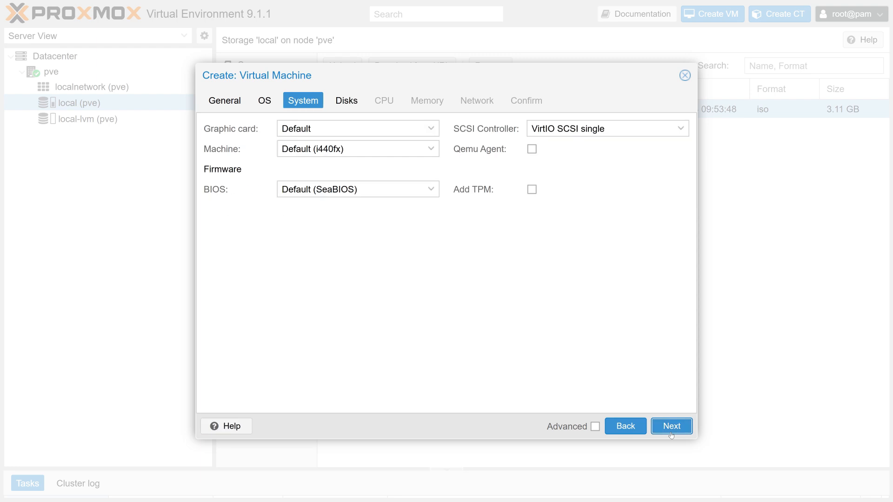
pyautogui.click(671, 431)
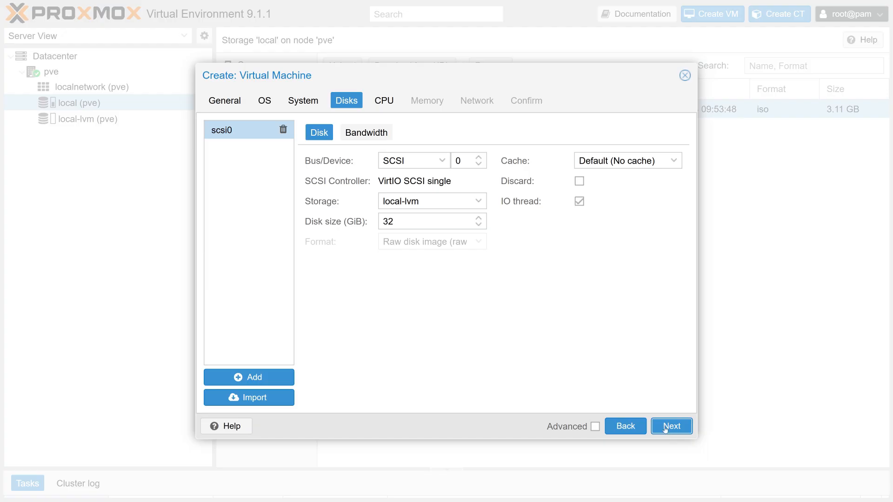
# - Set the virtual machine's SCSI disk size to 40 GiB
pyautogui.click(419, 220)
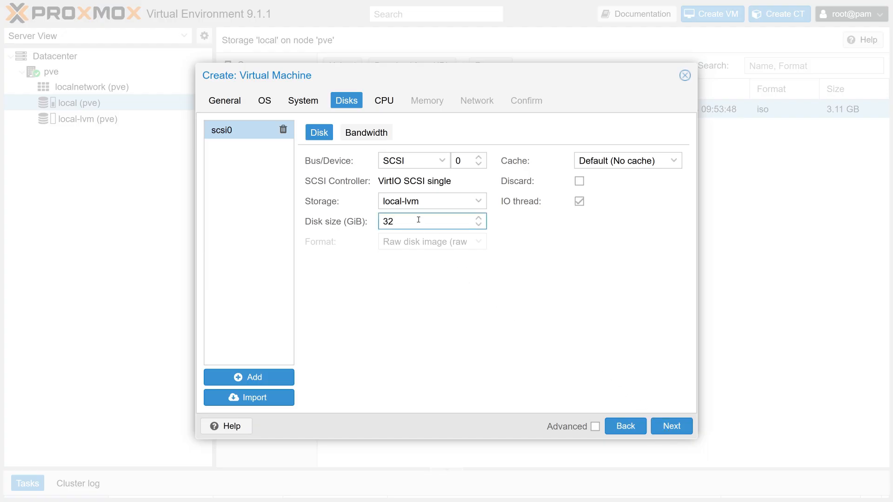
pyautogui.press('BackSpace')
pyautogui.press('BackSpace')
pyautogui.write('40')
pyautogui.click(672, 433)
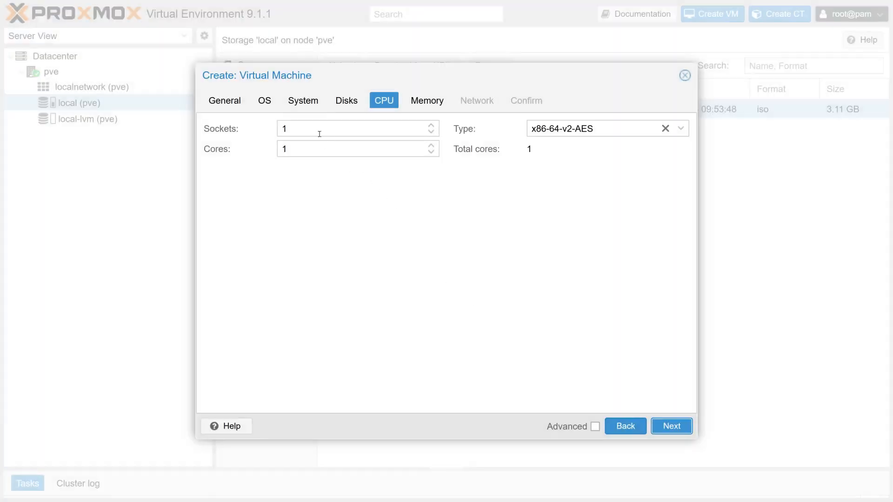
# - Set the virtual machine's CPU sockets to 4
pyautogui.click(312, 125)
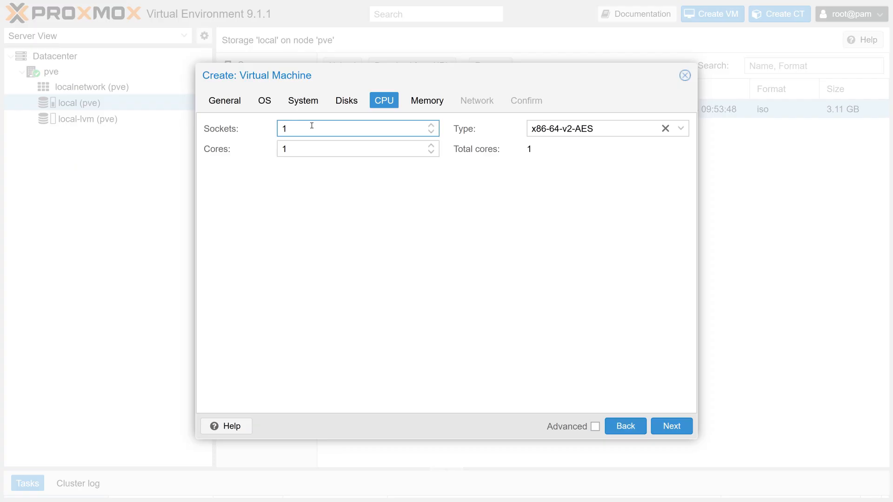
pyautogui.press('BackSpace')
pyautogui.write('4')
pyautogui.click(671, 431)
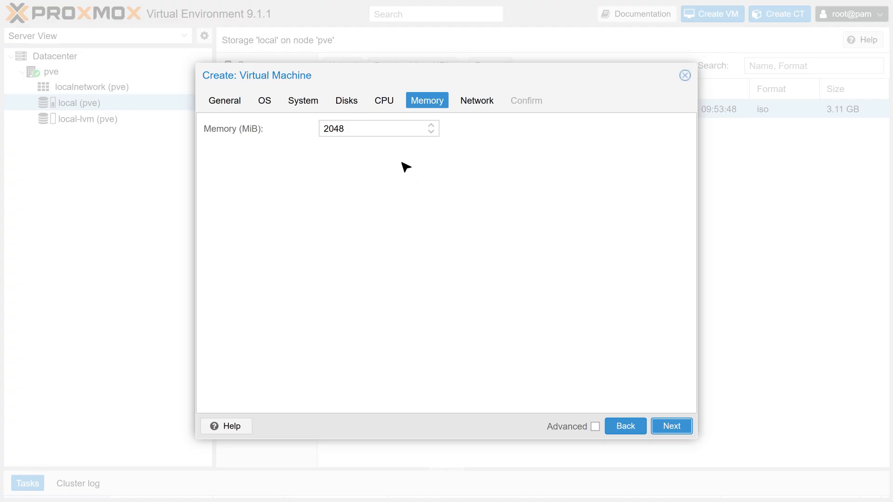
# - Set the virtual machine's memory to 4096 MiB
pyautogui.click(366, 129)
pyautogui.press('BackSpace')
pyautogui.press('BackSpace')
pyautogui.press('BackSpace')
pyautogui.press('BackSpace')
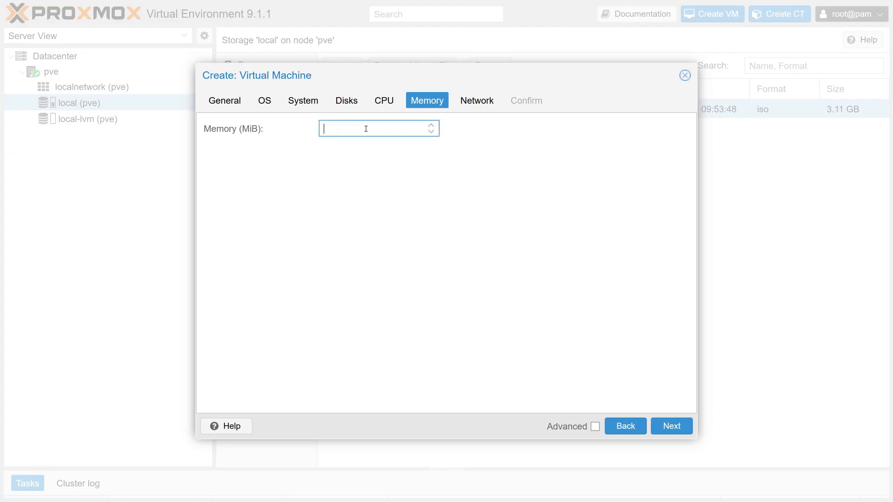
pyautogui.write('4096')
pyautogui.click(671, 432)
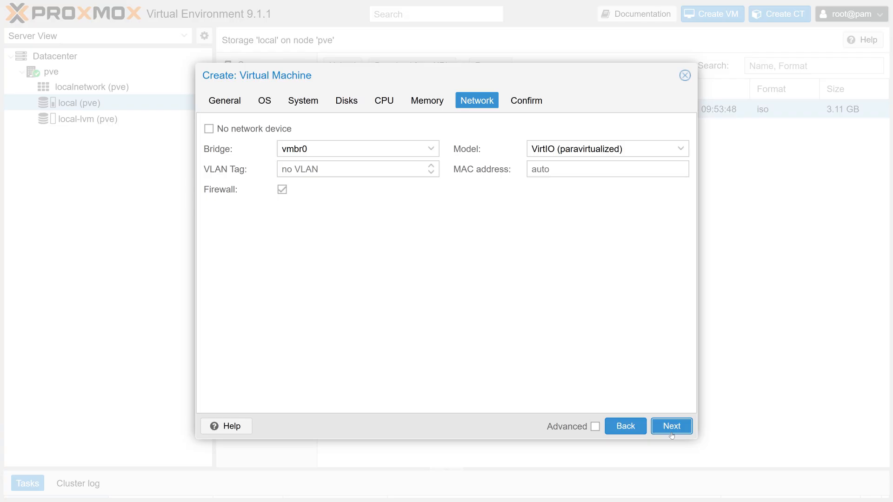
# - Accept the default network settings and finish creating the virtual machine
pyautogui.click(671, 434)
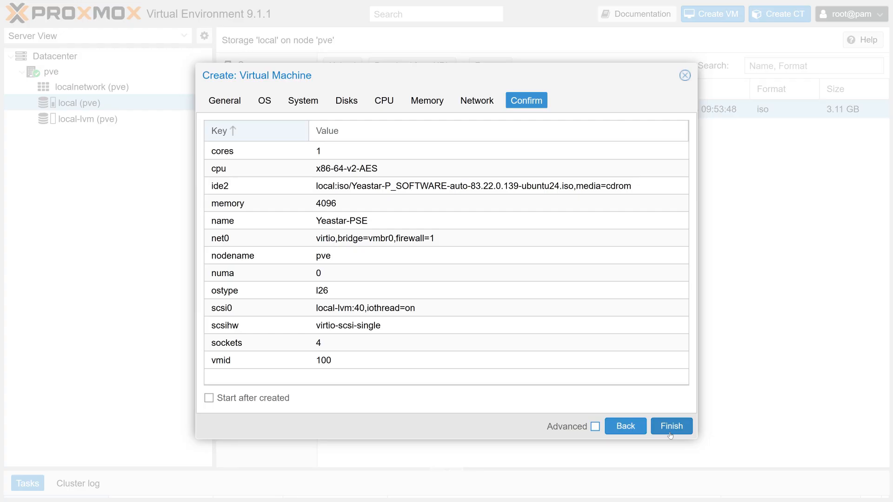
pyautogui.click(670, 426)
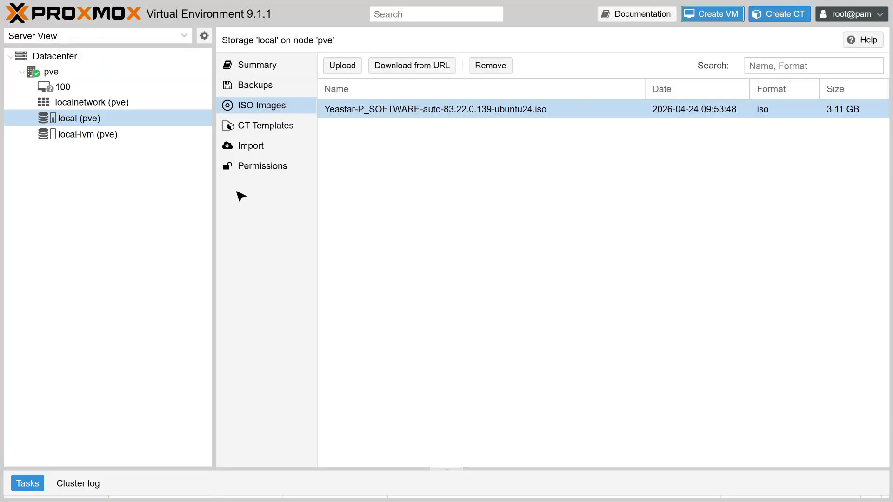
# - Start virtual machine 100 (Yeastar-PSE) and open its noVNC console
pyautogui.click(66, 88)
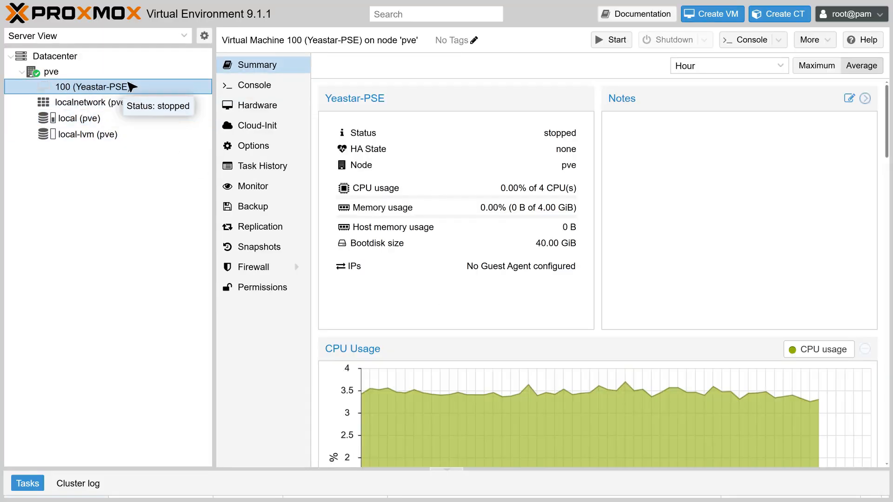
pyautogui.click(611, 43)
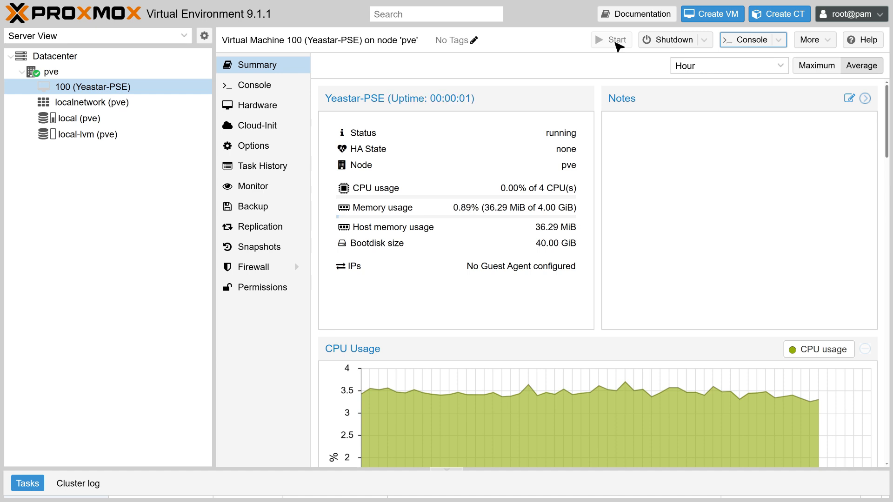
pyautogui.click(781, 43)
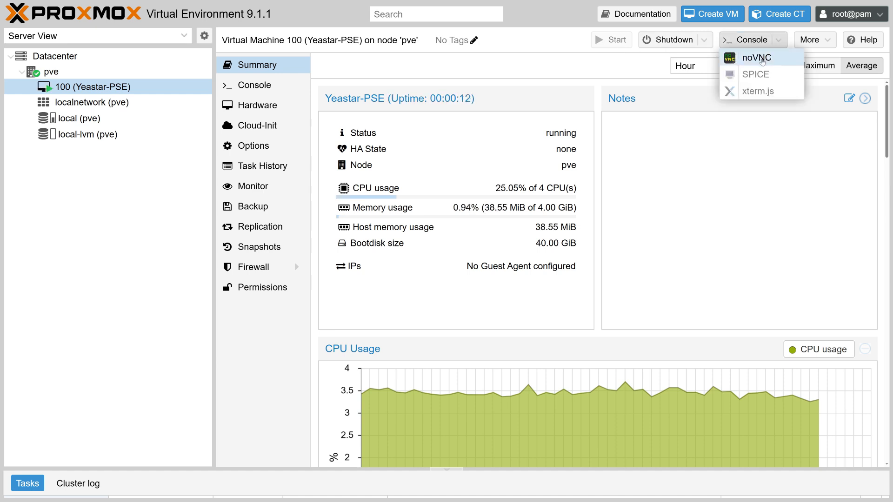
pyautogui.click(757, 58)
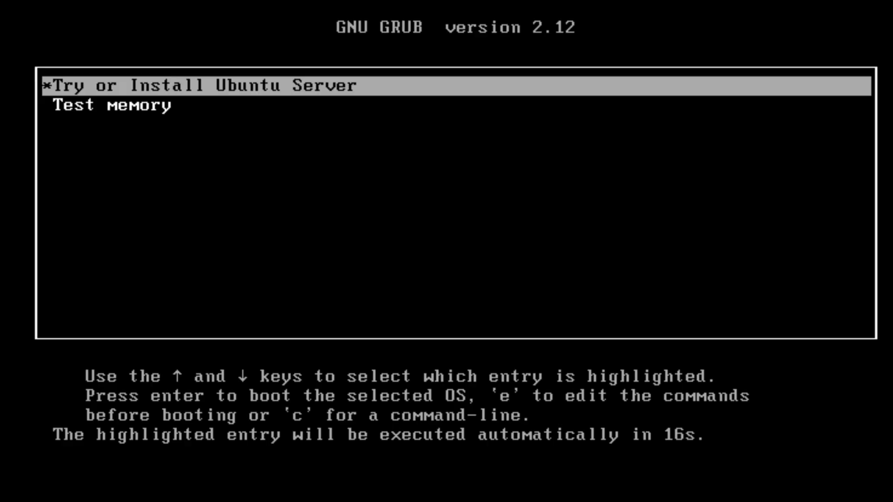
# - Boot the virtual machine with the Try or Install Ubuntu Server entry
pyautogui.press('Down')
pyautogui.press('Up')
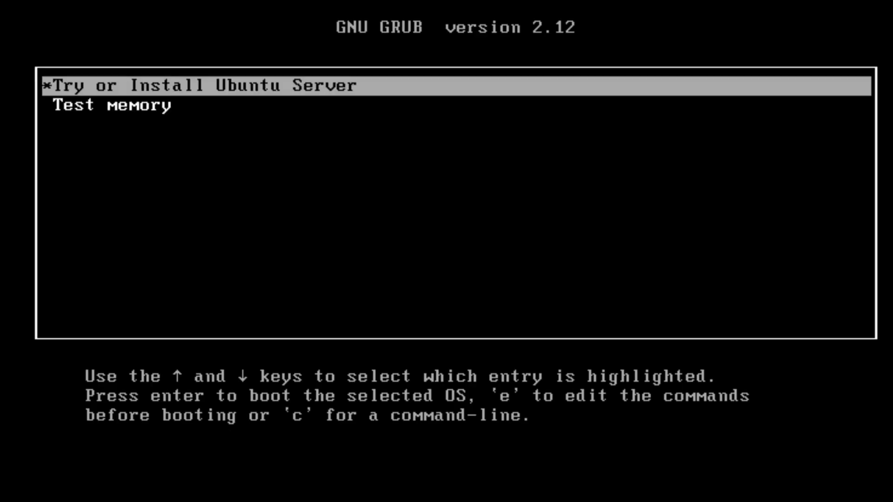
pyautogui.press('Return')
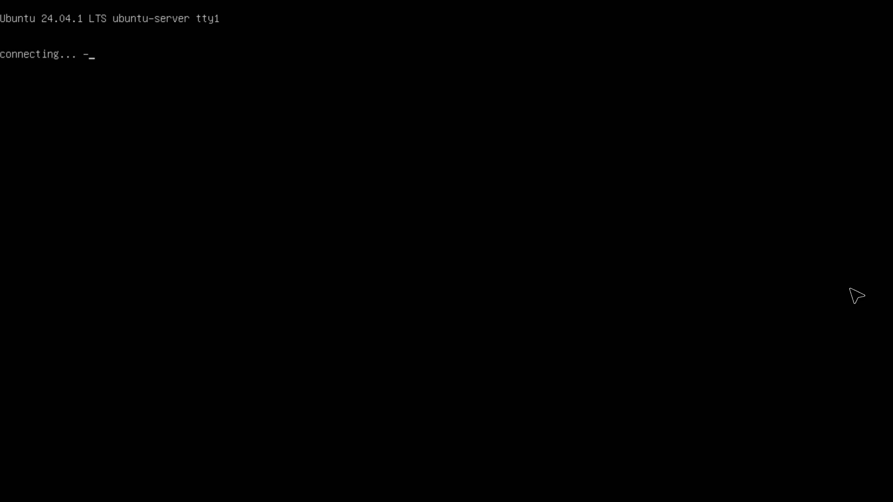
# - Enter and confirm the account password in the installer's profile configuration
pyautogui.write('*******')
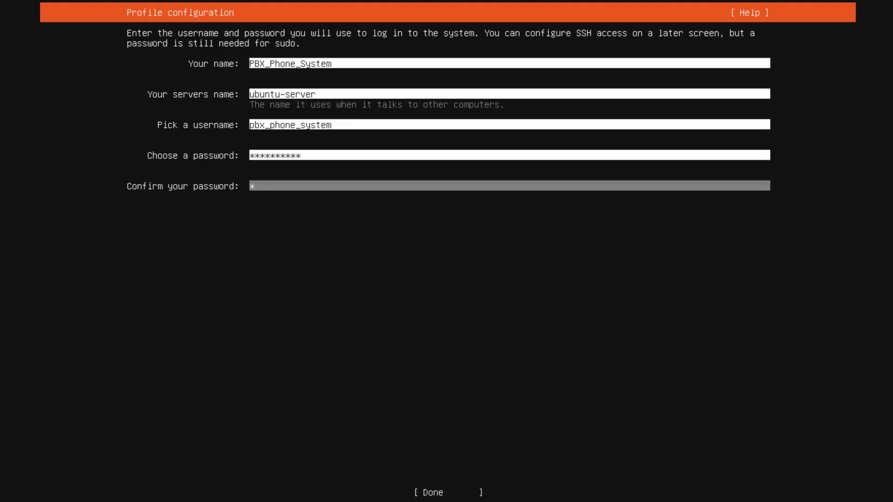
pyautogui.write('****')
pyautogui.press('Tab')
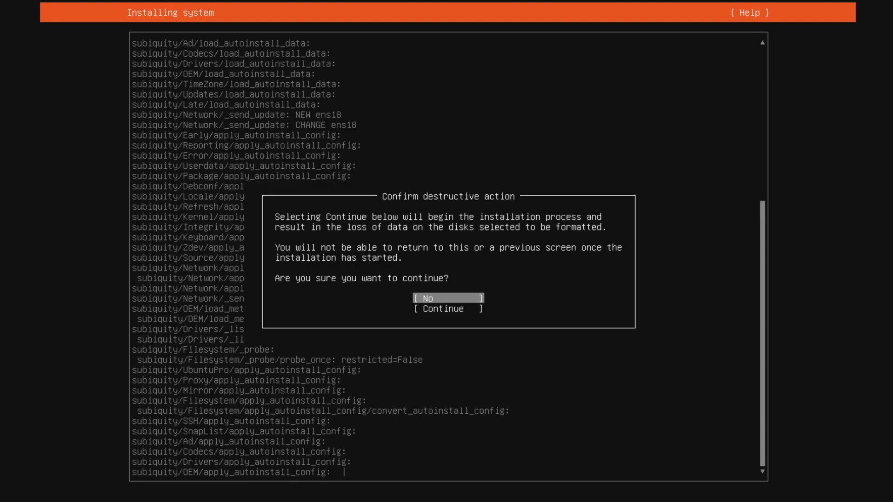
# - Confirm the destructive action to run the installation, and reboot into the installed system once it finishes
pyautogui.press('Down')
pyautogui.press('Return')
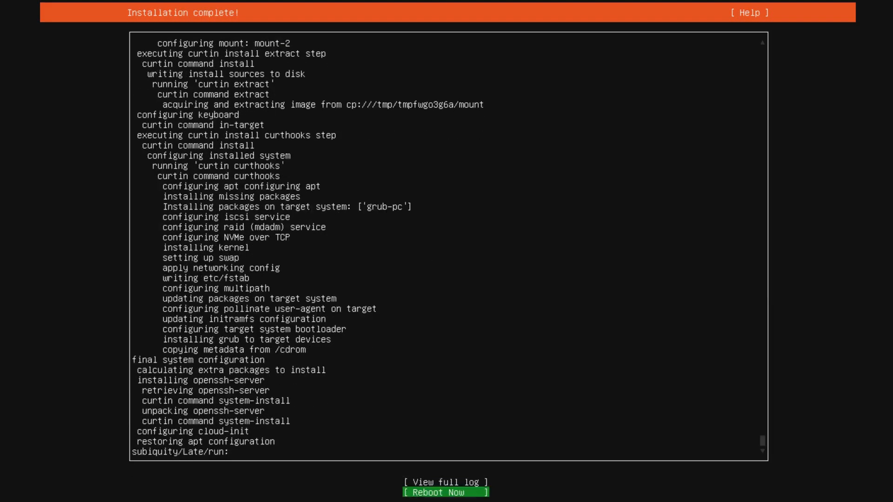
pyautogui.press('Return')
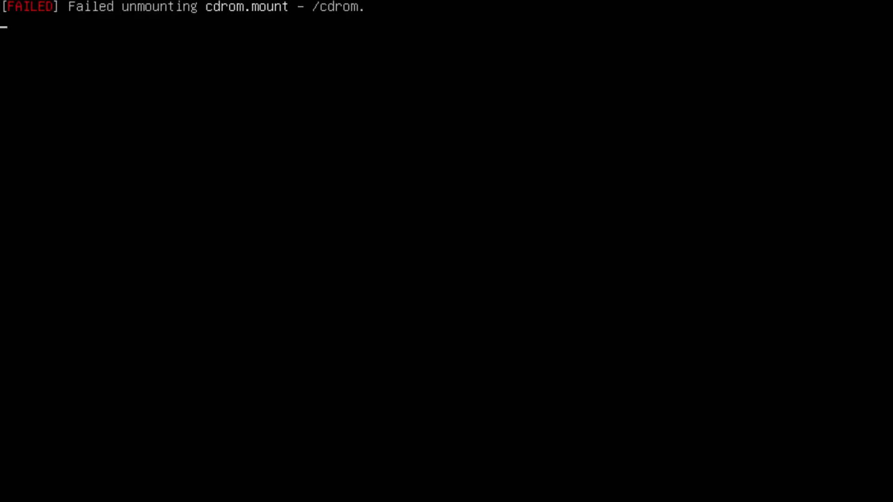
pyautogui.press('Return')
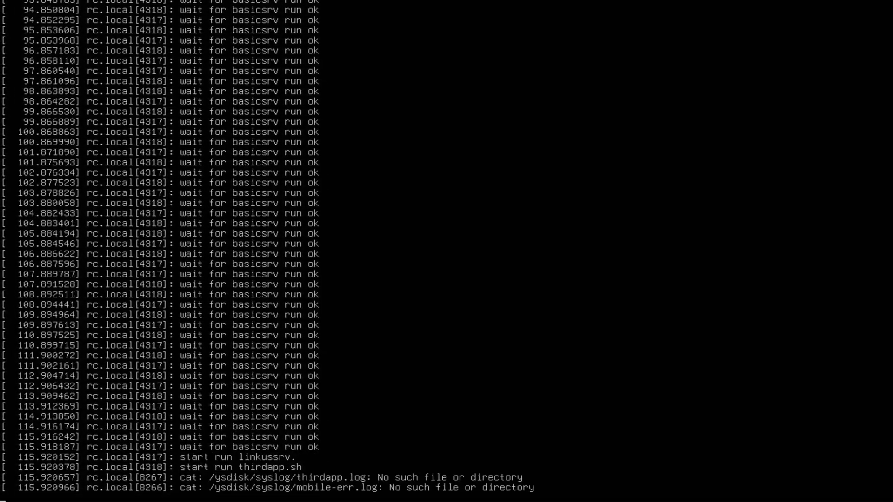
pyautogui.press('Return')
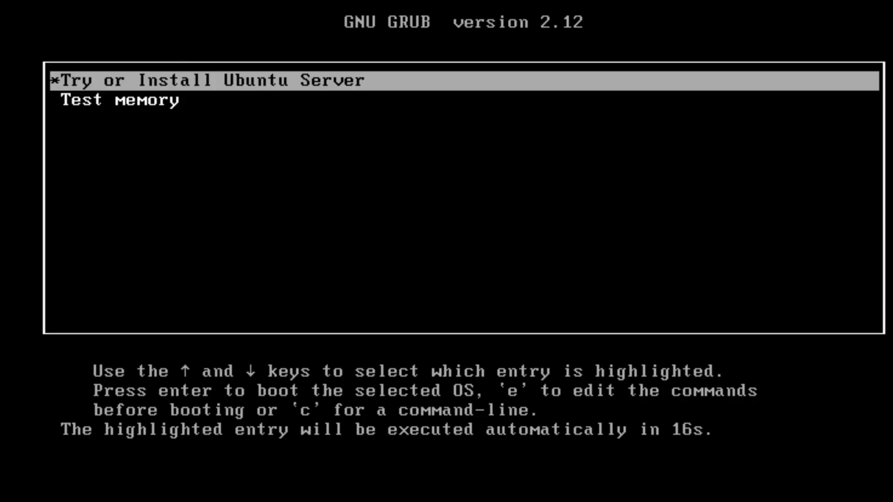
# - Start the installer again with Try or Install Ubuntu Server for an installation with manual partitioning
pyautogui.press('Down')
pyautogui.press('Up')
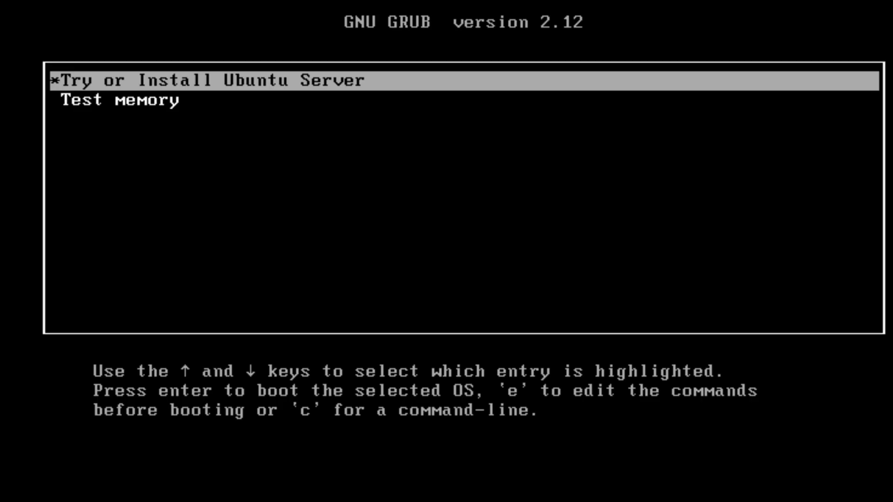
pyautogui.press('Return')
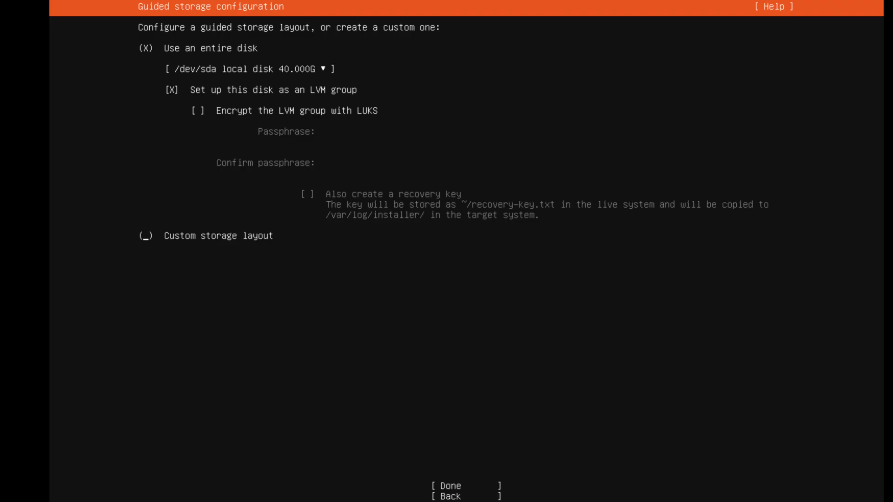
# - Choose the custom storage layout instead of using the entire disk
pyautogui.press('space')
pyautogui.press('Down')
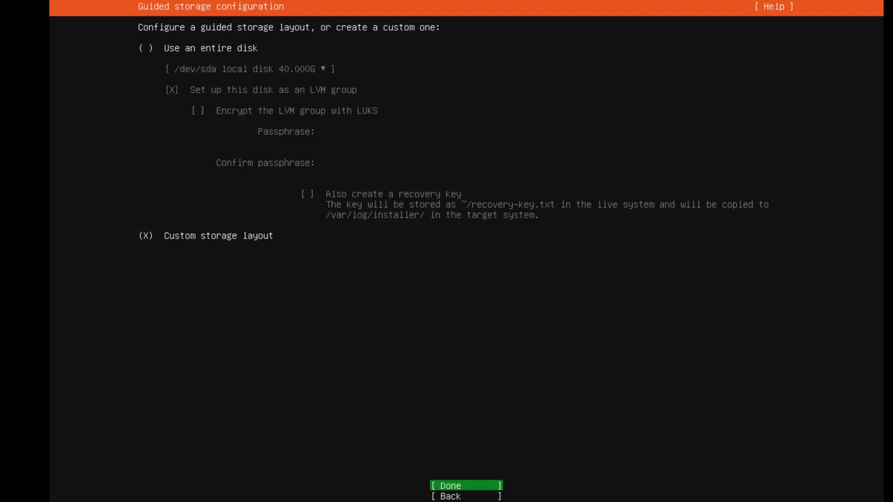
pyautogui.press('Return')
# - Begin adding a GPT partition in the free space of /dev/sda, with the custom mount point /SWAP
pyautogui.press('Down')
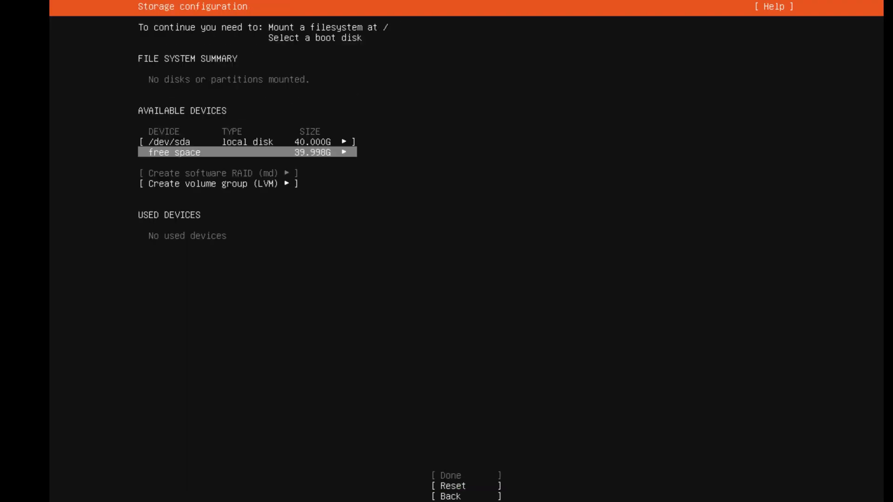
pyautogui.press('Return')
pyautogui.press('Down')
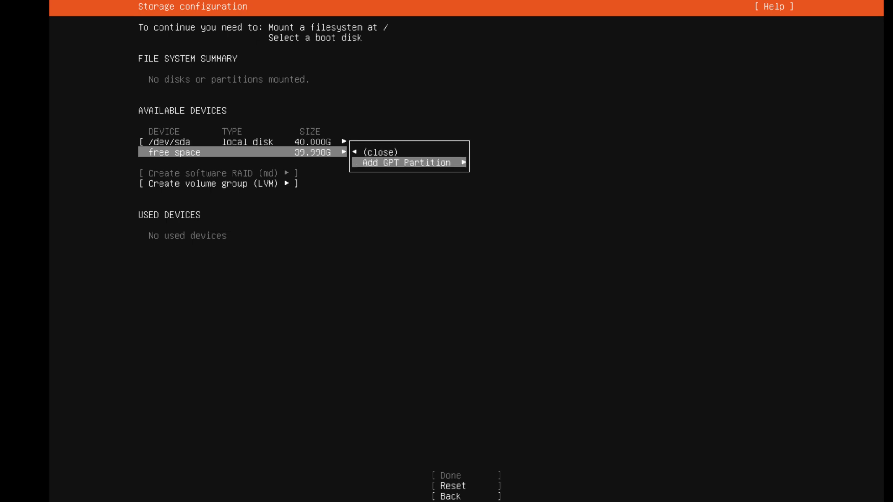
pyautogui.press('Return')
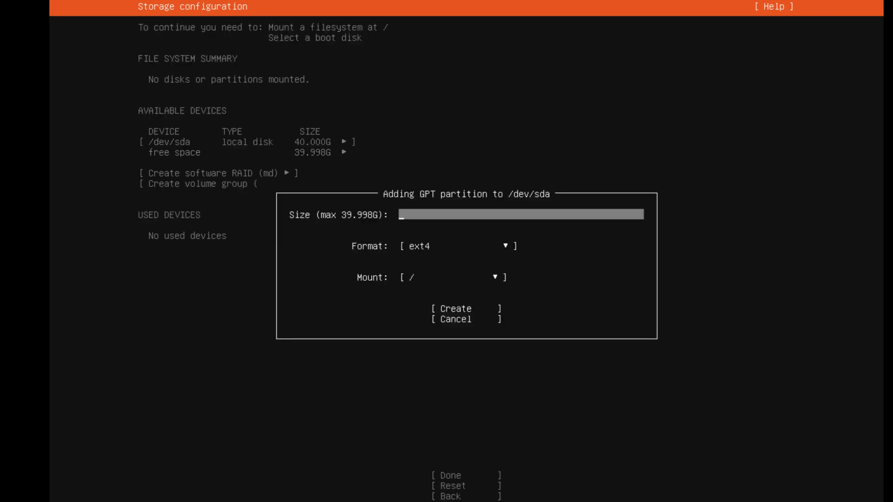
pyautogui.press('Down')
pyautogui.press('Down')
pyautogui.press('Return')
pyautogui.press('Down')
pyautogui.press('Down')
pyautogui.press('Down')
pyautogui.press('Down')
pyautogui.press('Down')
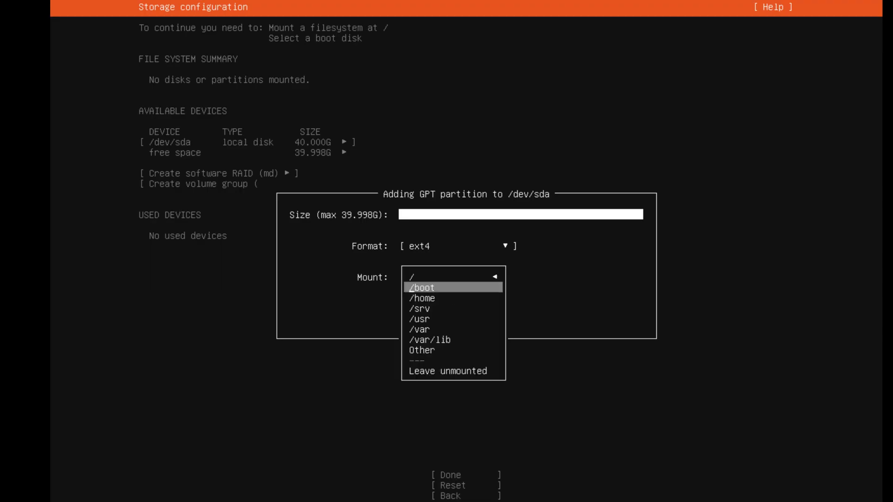
pyautogui.press('Down')
pyautogui.press('Down')
pyautogui.press('Return')
pyautogui.write('SWAP')
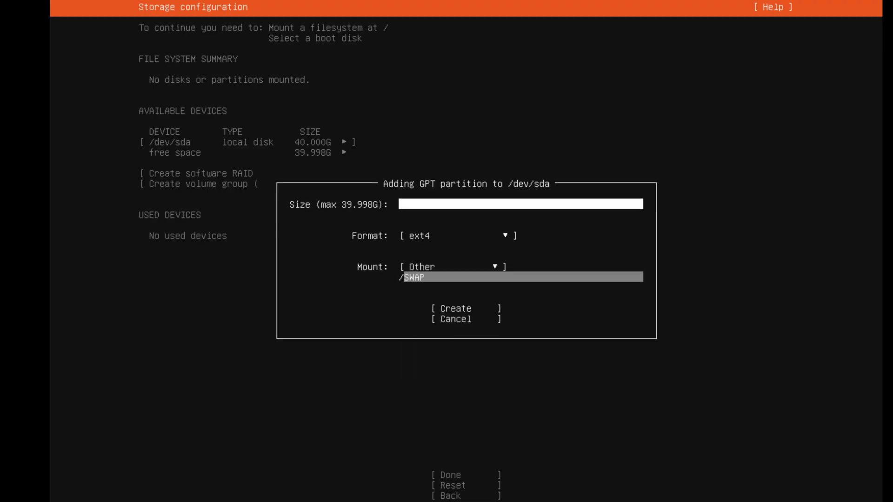
# - Set the new partition's format to swap
pyautogui.press('Up')
# - Set the swap partition's size to 10G and create it
pyautogui.press('Up')
pyautogui.press('Return')
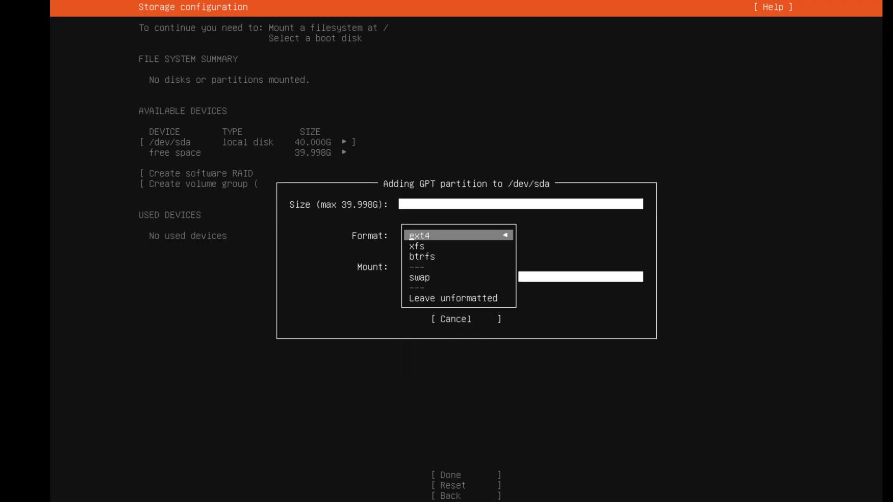
pyautogui.press('Down')
pyautogui.press('Down')
pyautogui.press('Down')
pyautogui.press('Return')
pyautogui.press('Up')
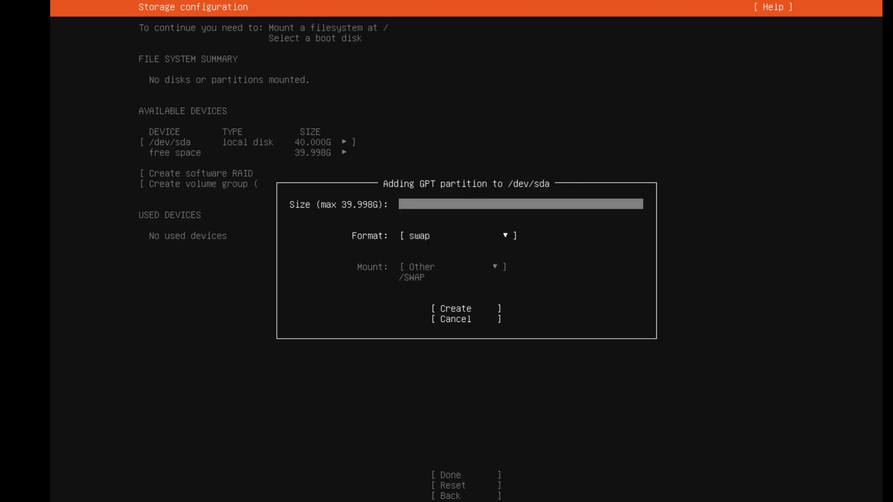
pyautogui.write('10G')
pyautogui.press('Return')
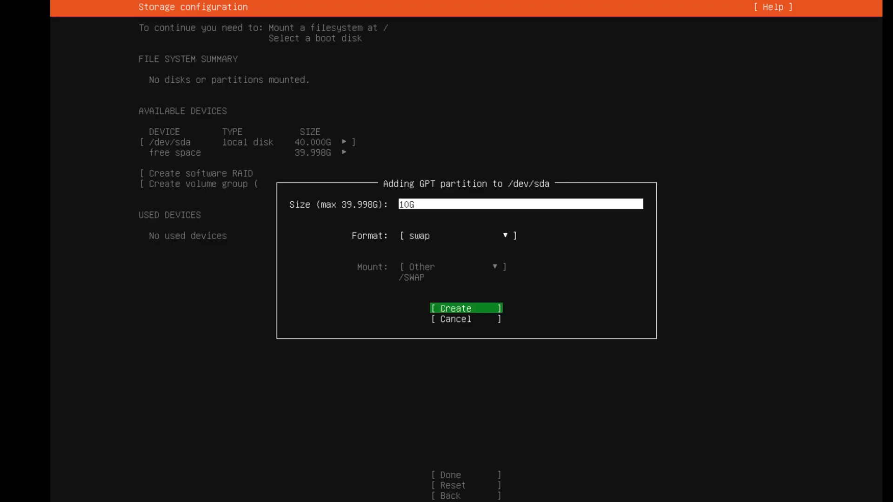
pyautogui.press('Return')
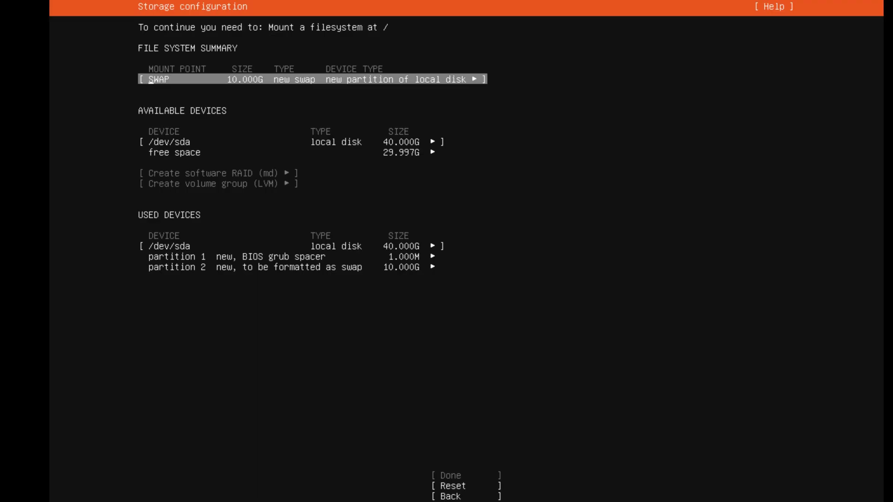
# - Add a 10G ext4 GPT partition mounted at / in the remaining free space
pyautogui.press('Down')
pyautogui.press('Down')
pyautogui.press('Return')
pyautogui.press('Down')
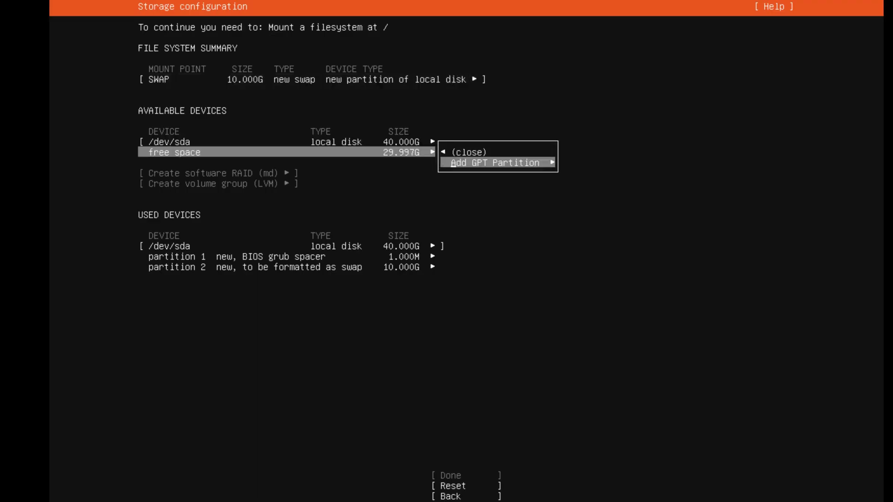
pyautogui.press('Return')
pyautogui.write('10G')
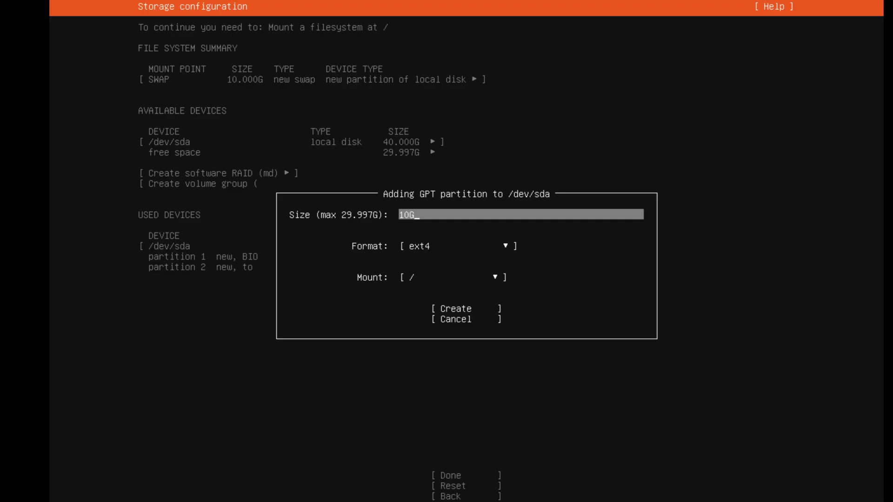
pyautogui.press('Tab')
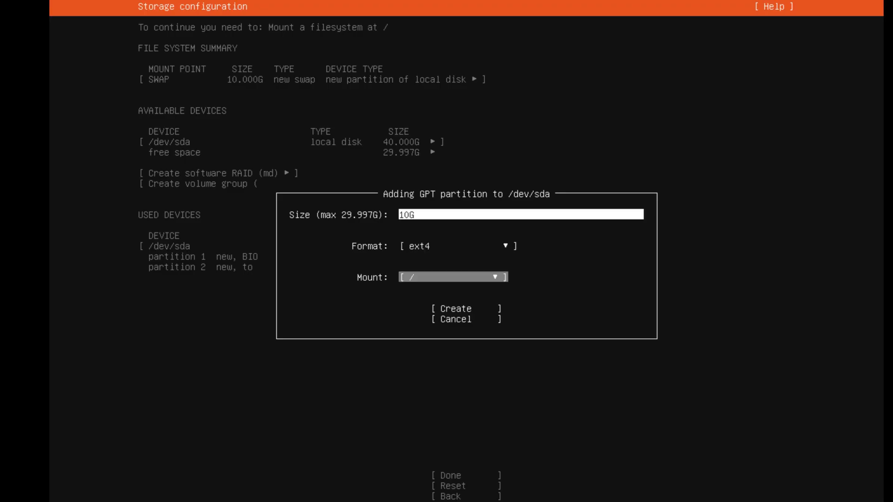
pyautogui.press('Tab')
pyautogui.press('Return')
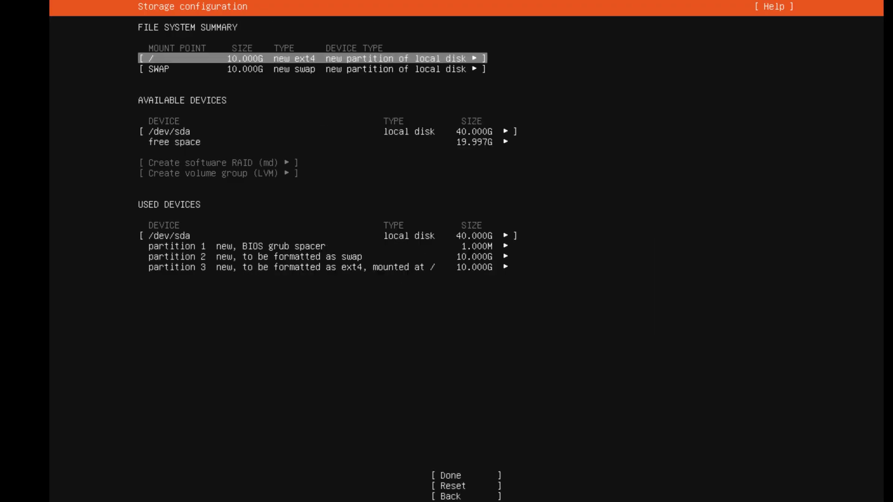
# - Add an ext4 GPT partition mounted at /home that uses all the remaining free space
pyautogui.press('Down')
pyautogui.press('Down')
pyautogui.press('Down')
pyautogui.press('Return')
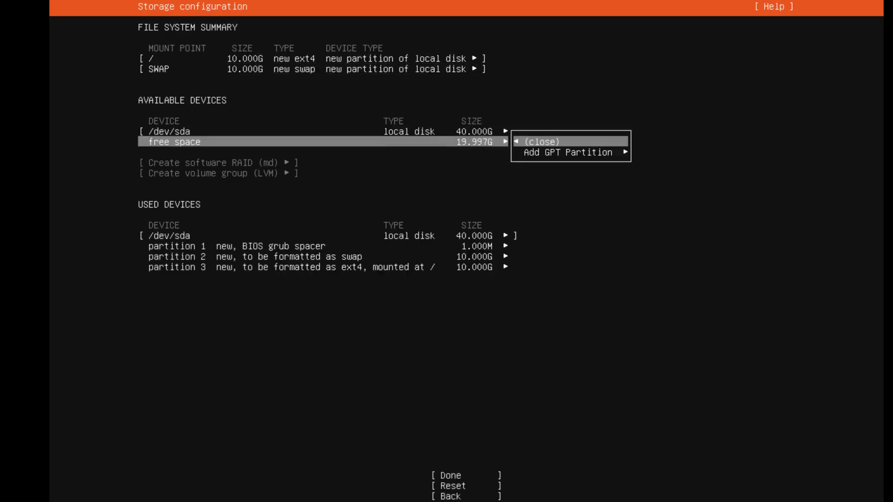
pyautogui.press('Down')
pyautogui.press('Return')
pyautogui.press('Tab')
pyautogui.press('Tab')
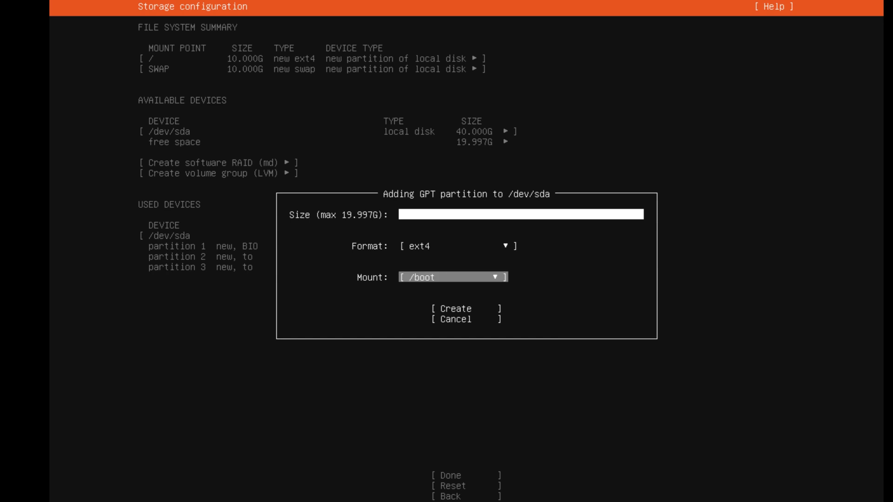
pyautogui.press('Return')
pyautogui.press('Down')
pyautogui.press('Return')
pyautogui.press('Tab')
pyautogui.press('Return')
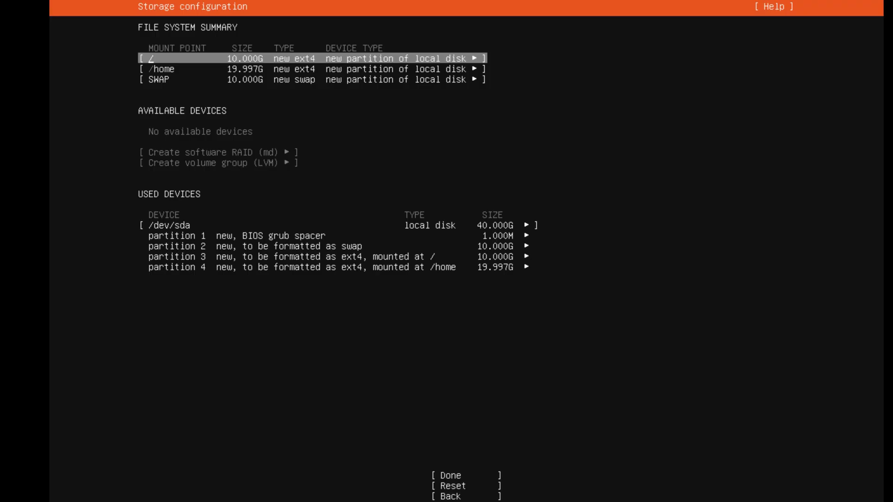
# - Accept the storage configuration and confirm the destructive action to begin the installation
pyautogui.press('Down')
pyautogui.press('Down')
pyautogui.press('Down')
pyautogui.press('Down')
pyautogui.press('Down')
pyautogui.press('Down')
pyautogui.press('Down')
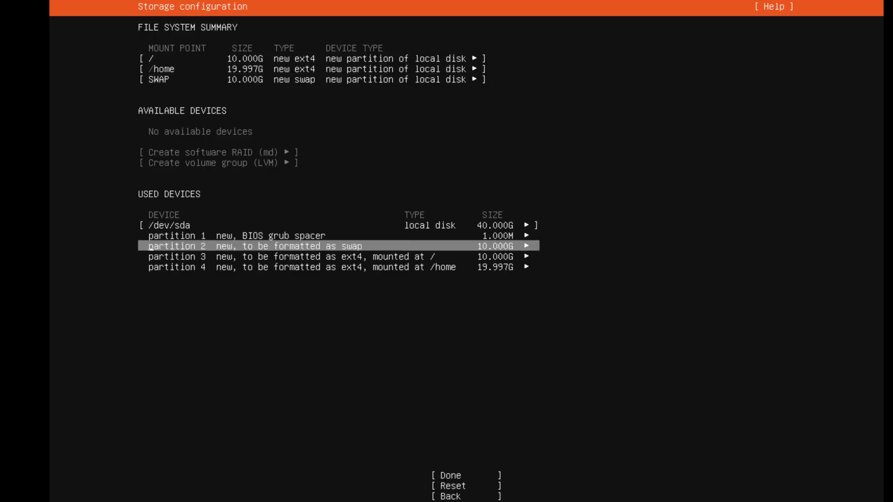
pyautogui.press('Return')
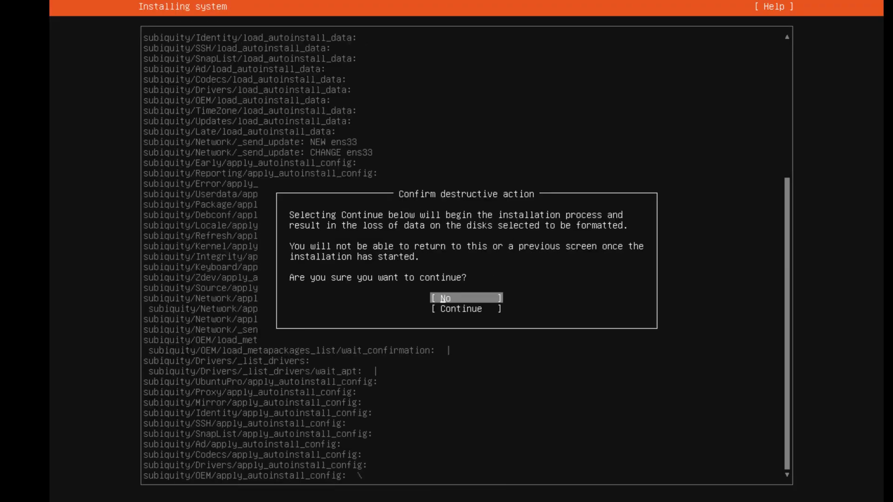
pyautogui.press('Down')
pyautogui.press('Return')
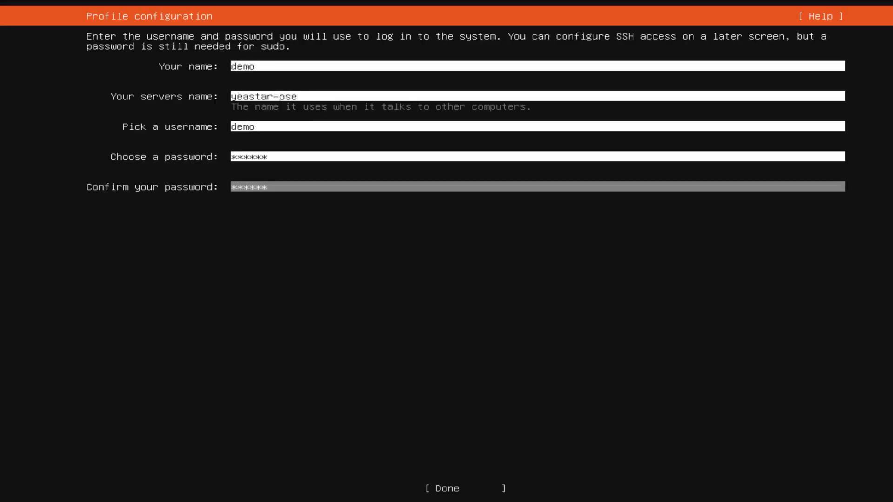
# - Submit the completed profile configuration and reboot into the installed system
pyautogui.press('Tab')
pyautogui.press('Return')
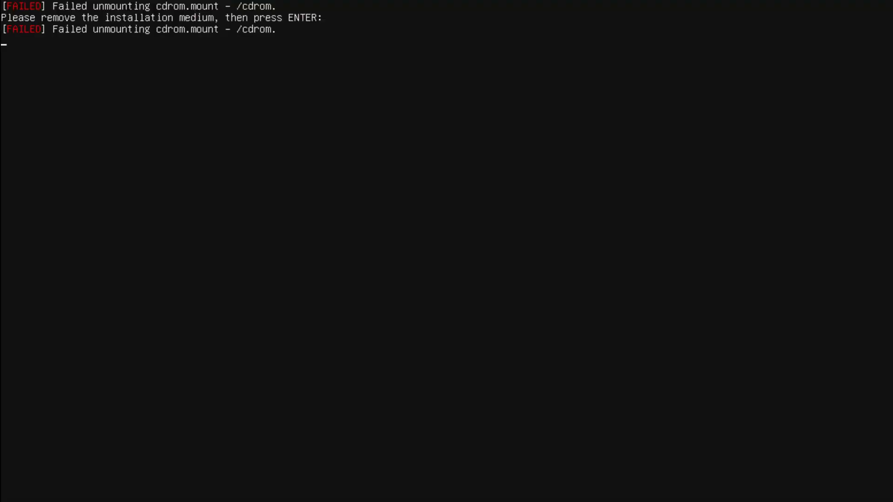
pyautogui.press('Return')
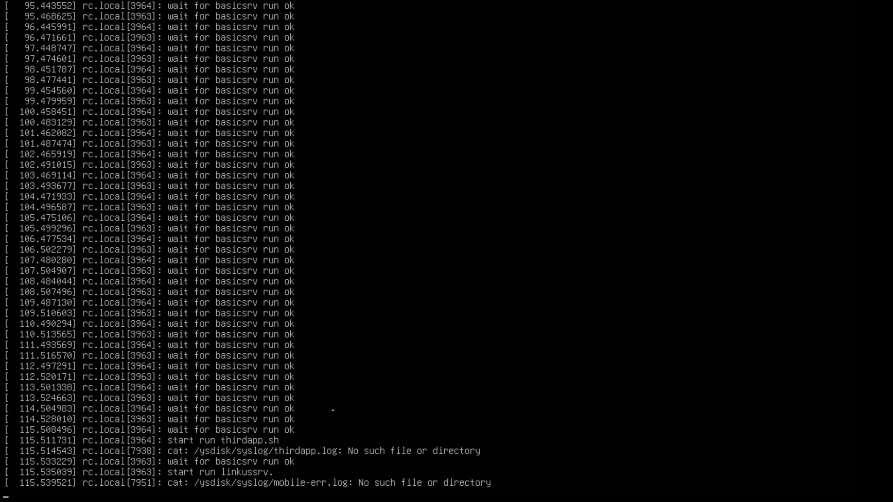
pyautogui.press('Return')
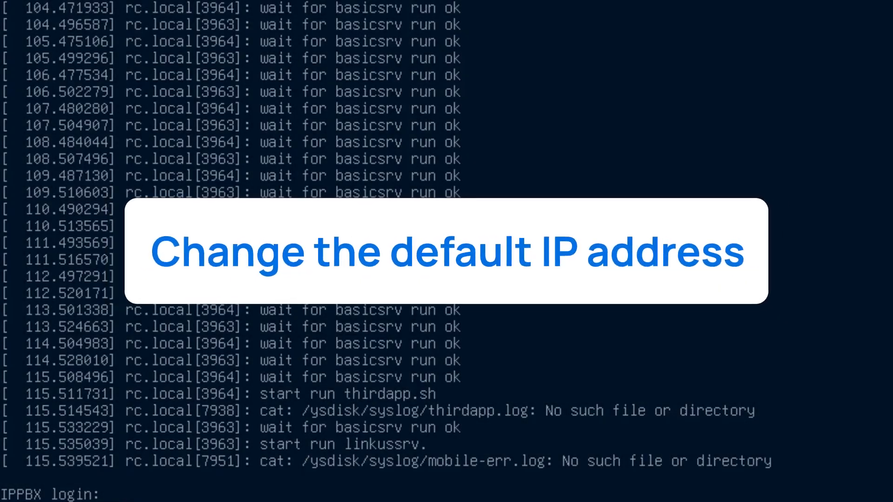
# - Log in to the IPPBX console with the username support
pyautogui.write('s')
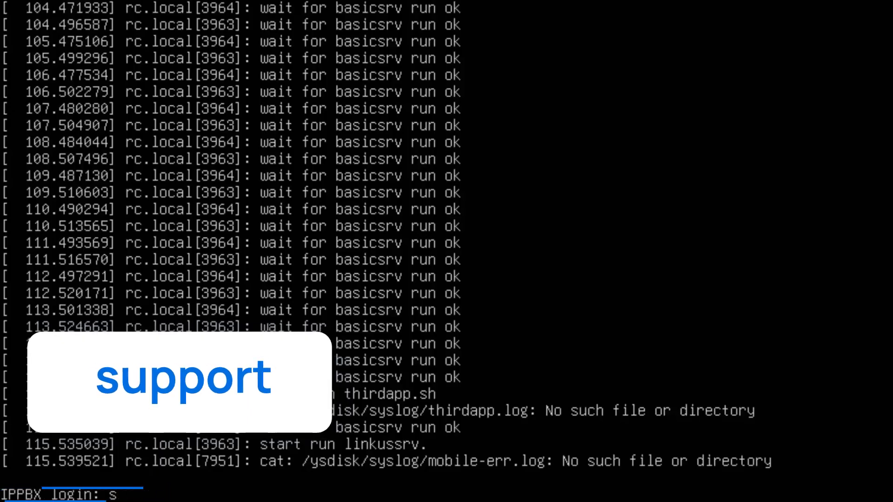
pyautogui.write('upport')
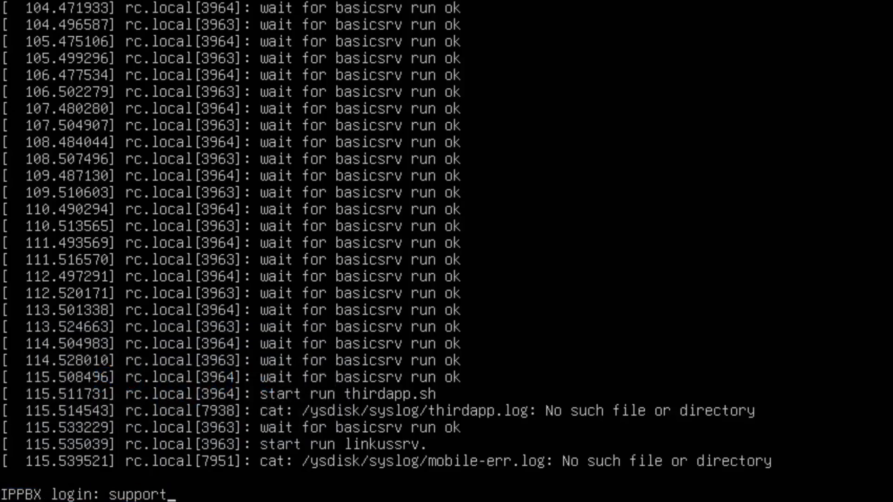
pyautogui.press('Return')
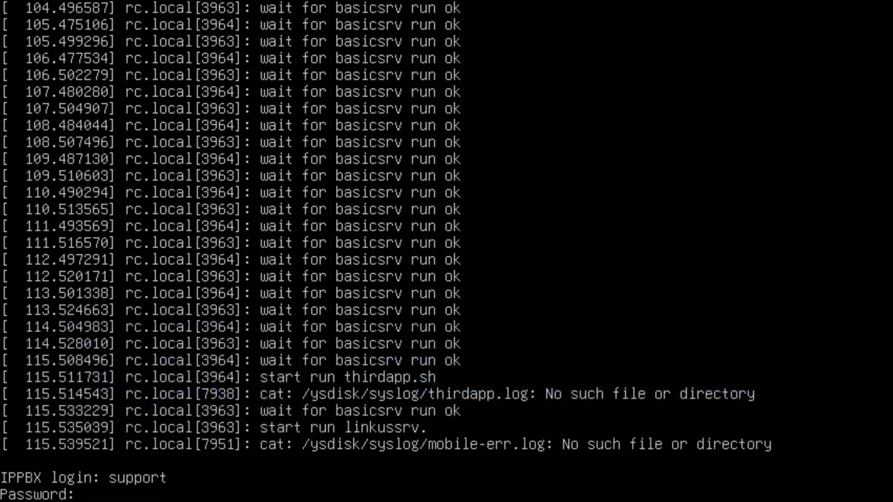
# - Complete the console login with the account password and choose to update the network configuration
pyautogui.press('Return')
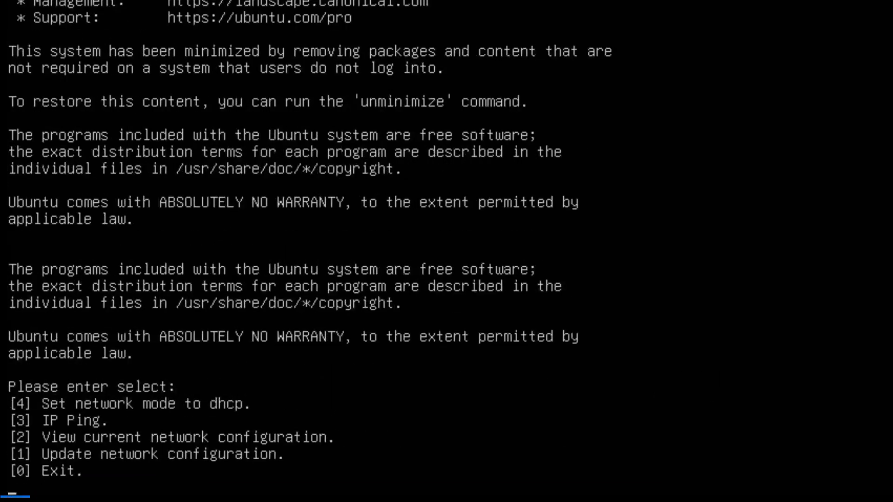
pyautogui.write('1')
pyautogui.press('Return')
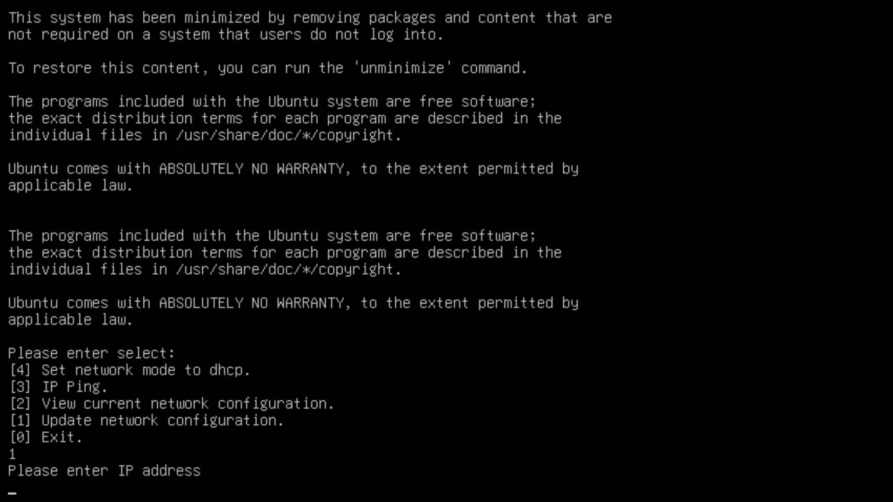
# - Set the PBX network to IP address 192.168.28.68, netmask 255.255.255.0 and gateway 192.168.28.1
pyautogui.write('192.168.')
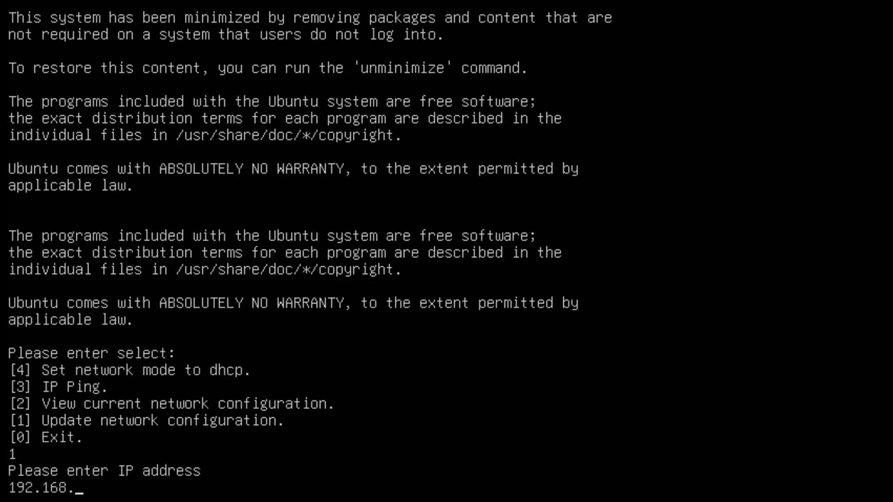
pyautogui.write('28.68')
pyautogui.press('Return')
pyautogui.write('255.255.255.0')
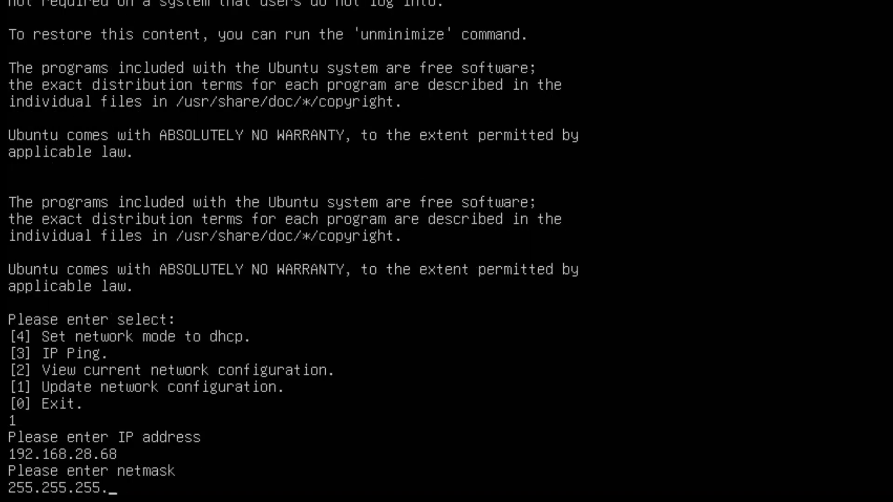
pyautogui.press('Return')
pyautogui.write('192.168.28.1')
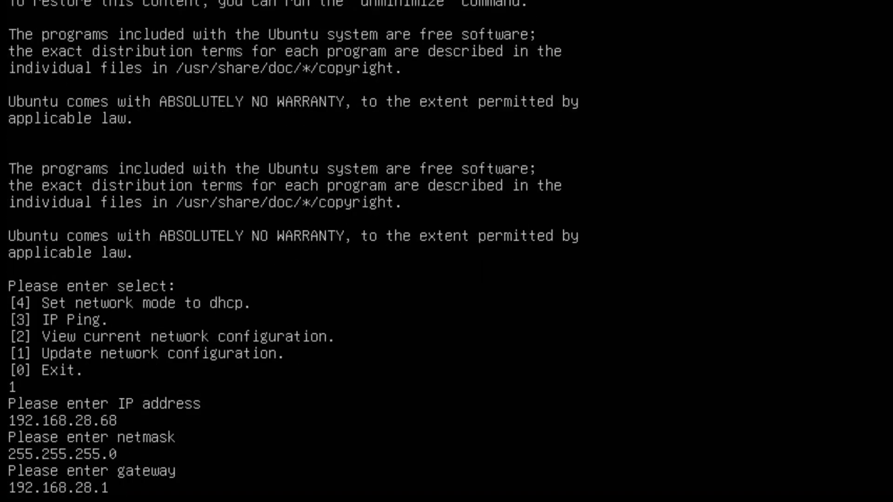
pyautogui.press('Return')
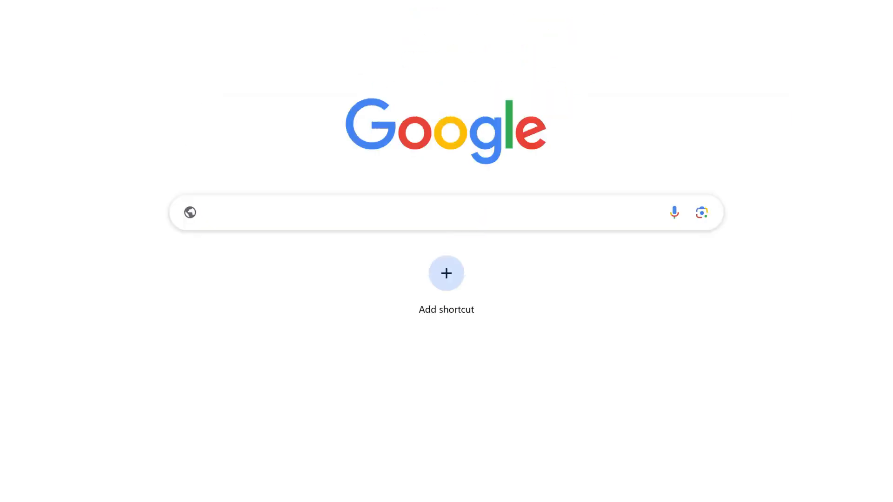
pyautogui.write('https://192.168.28.68:8088')
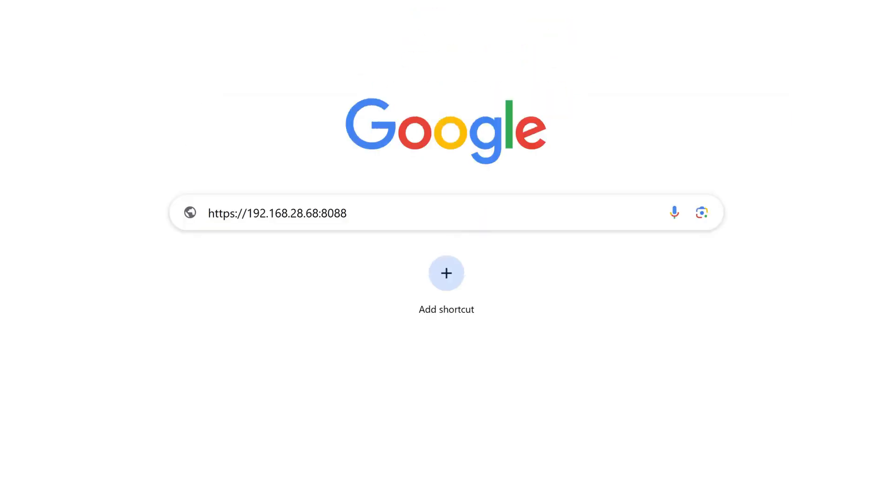
pyautogui.press('Return')
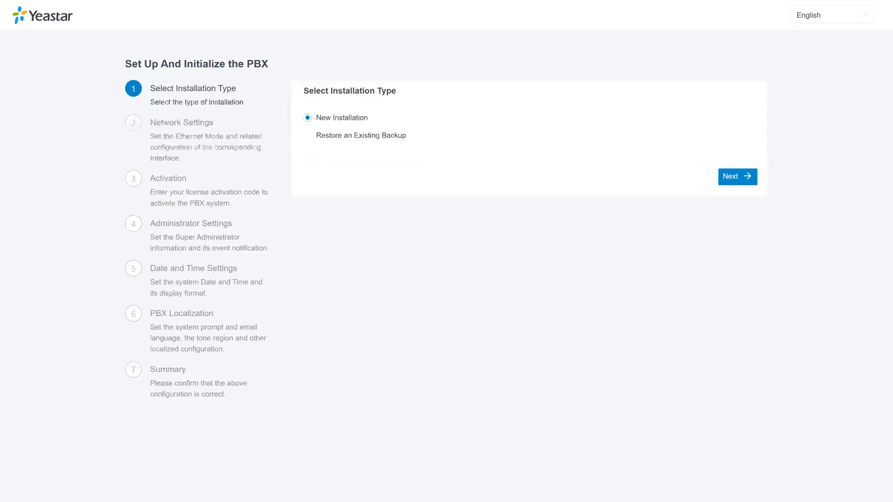